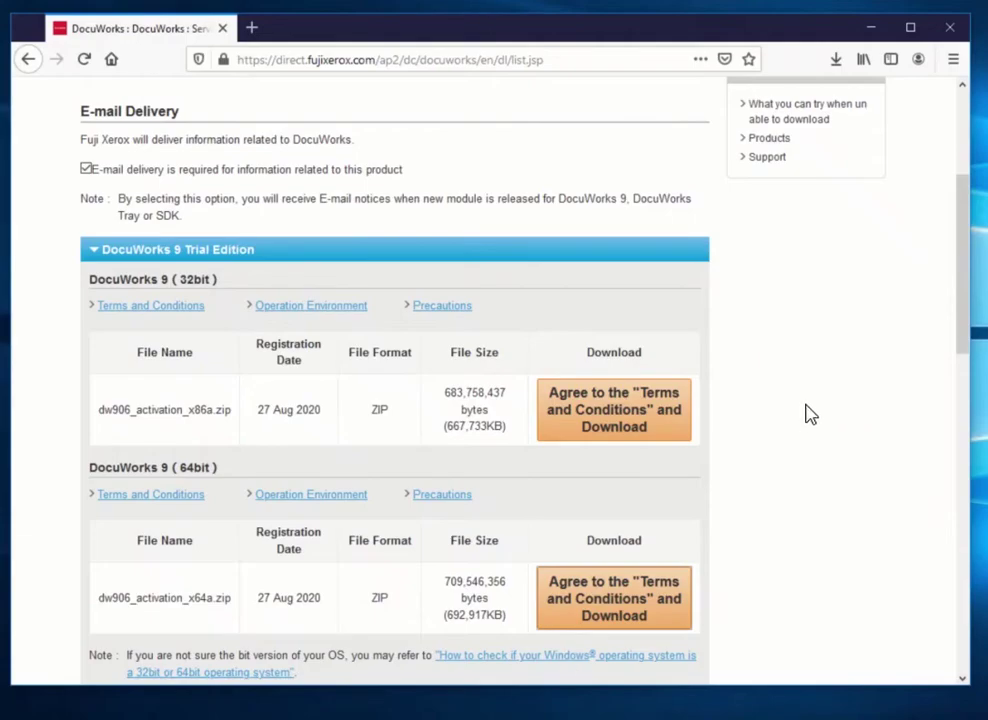
Scroll to the DocuWorks 9 Trial Edition tables and show Firefox's completed dw906_activation_x64a.zip download.
scroll(800, 418, up, 5)
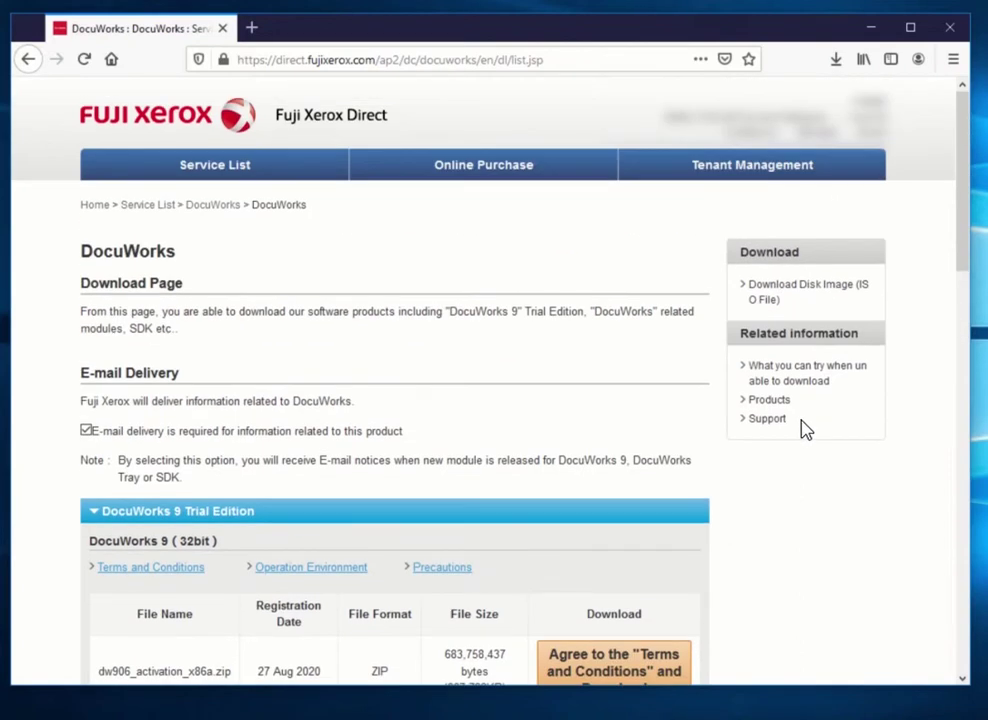
scroll(805, 429, down, 1)
scroll(805, 429, down, 1)
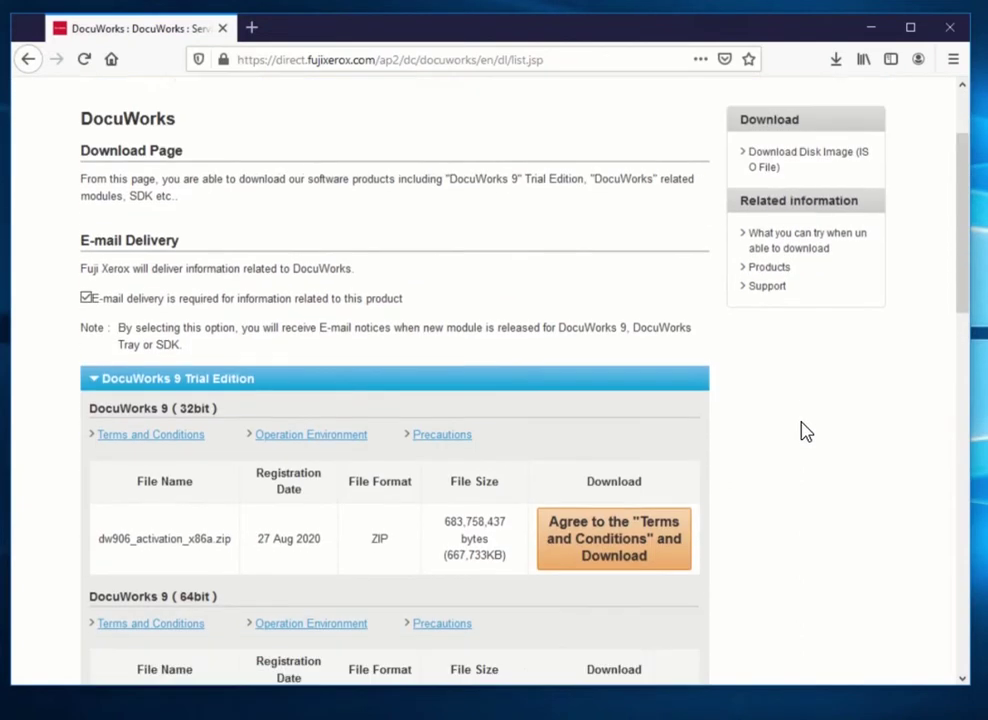
scroll(805, 430, down, 3)
scroll(805, 430, down, 2)
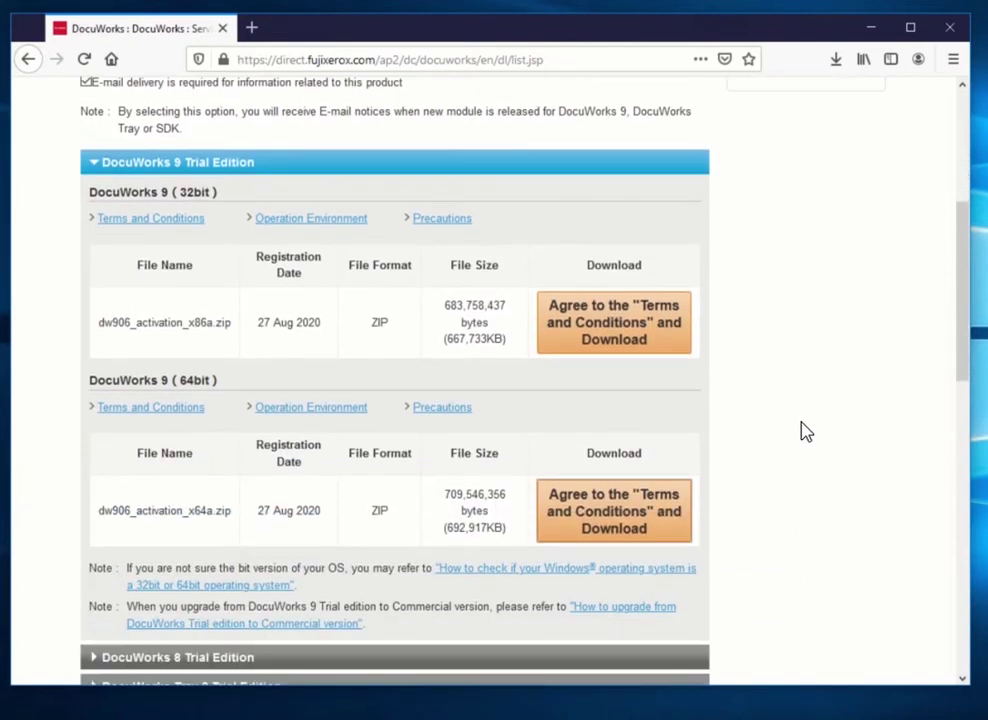
click(836, 62)
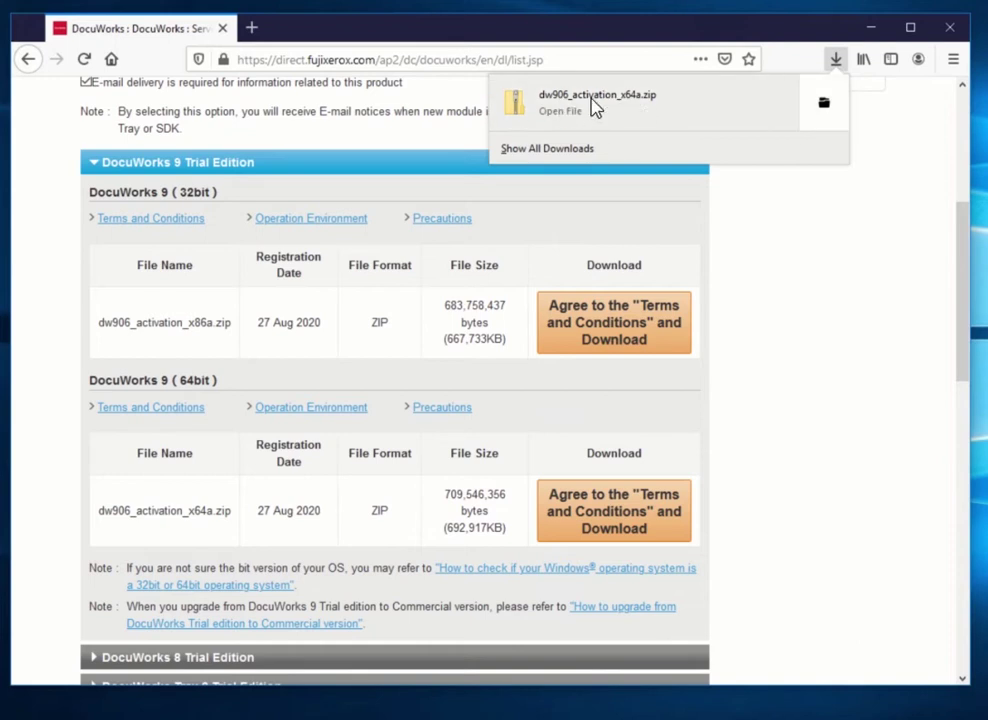
Extract dw906_activation_x64a.zip to its default location in the Downloads folder.
click(824, 106)
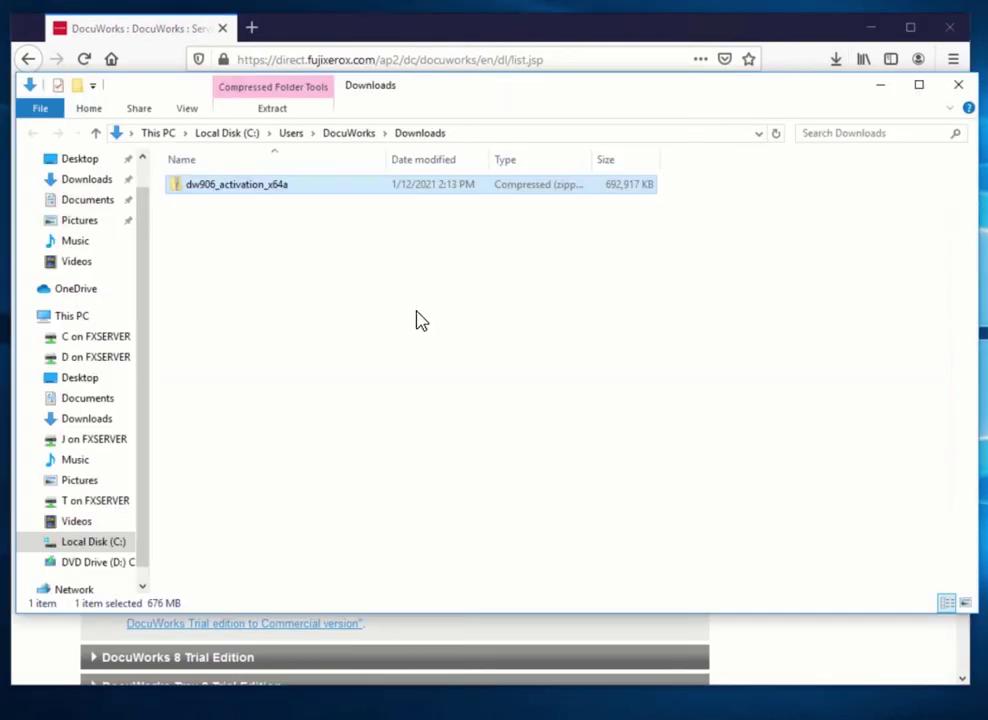
right_click(228, 190)
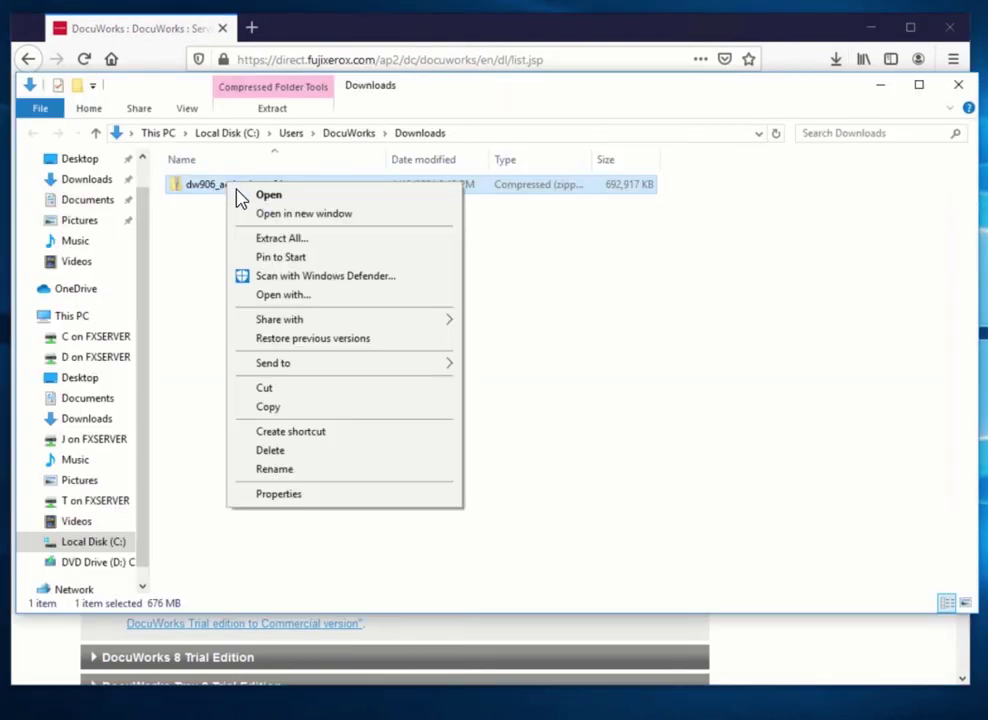
click(265, 243)
click(640, 475)
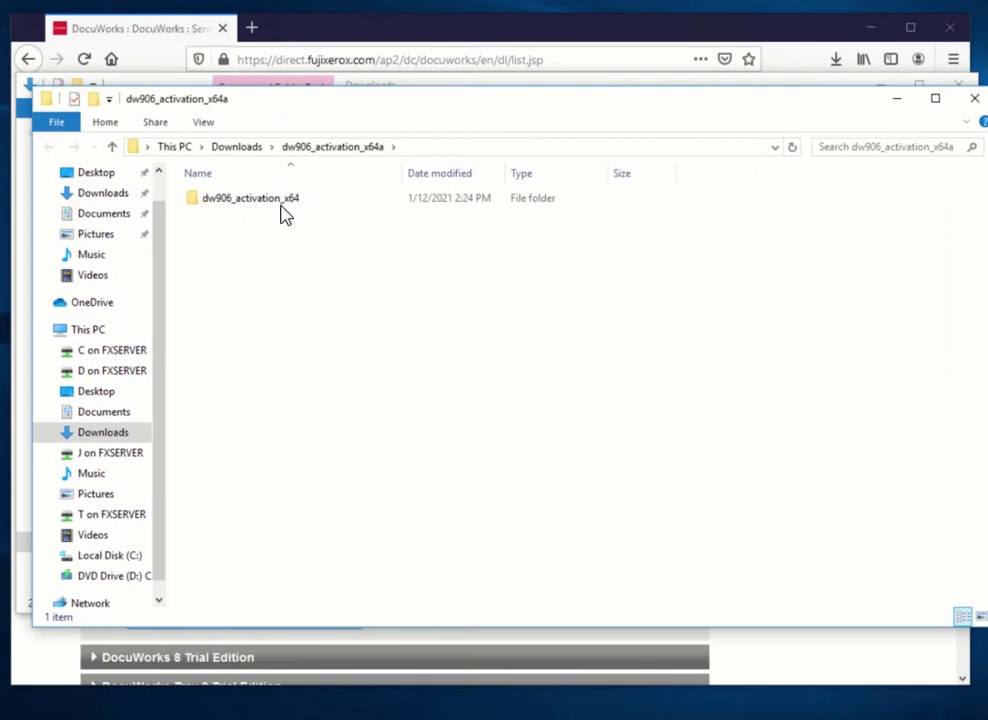
Bring up the context menu for Setup in the extracted dw906_activation_x64 folder.
double_click(288, 210)
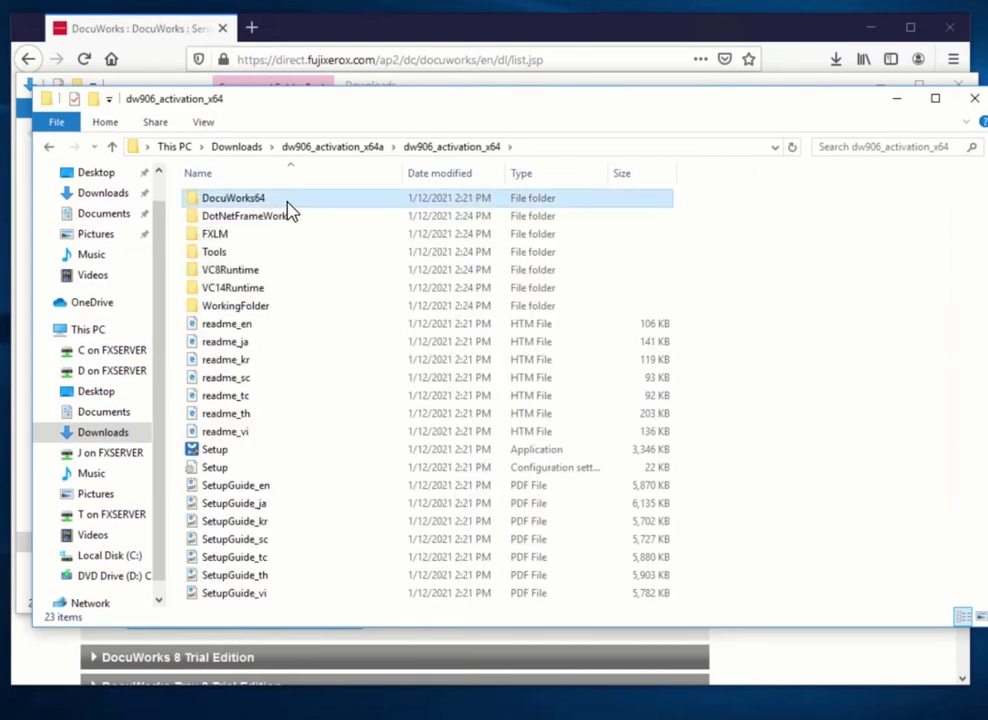
click(234, 458)
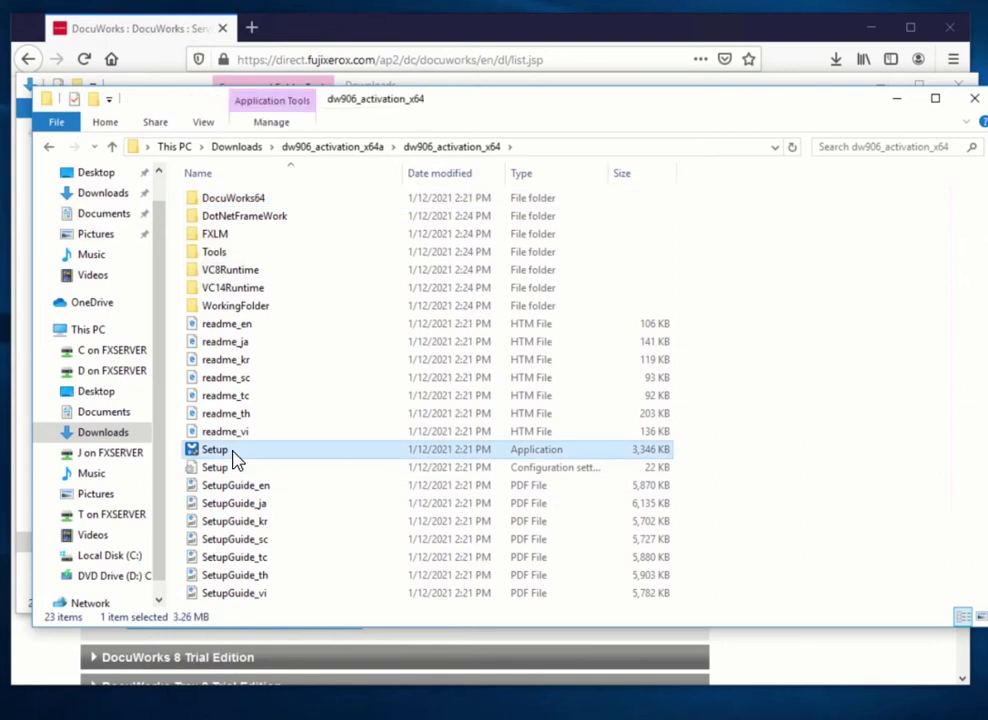
right_click(237, 458)
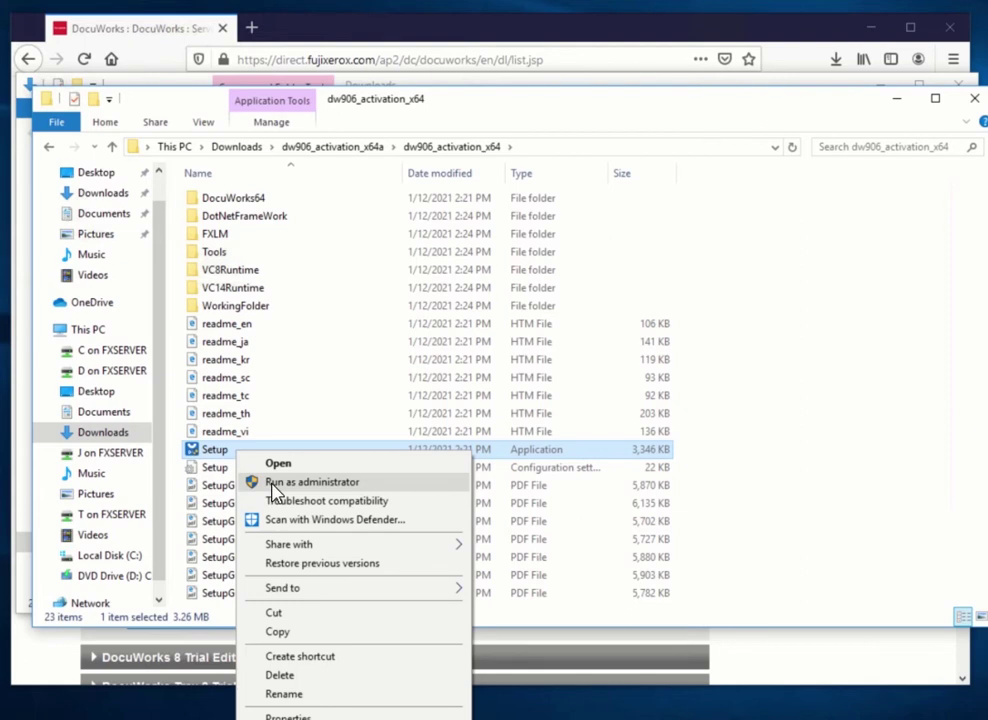
Run Setup as administrator, approve UAC, and confirm English as the installation language.
click(274, 484)
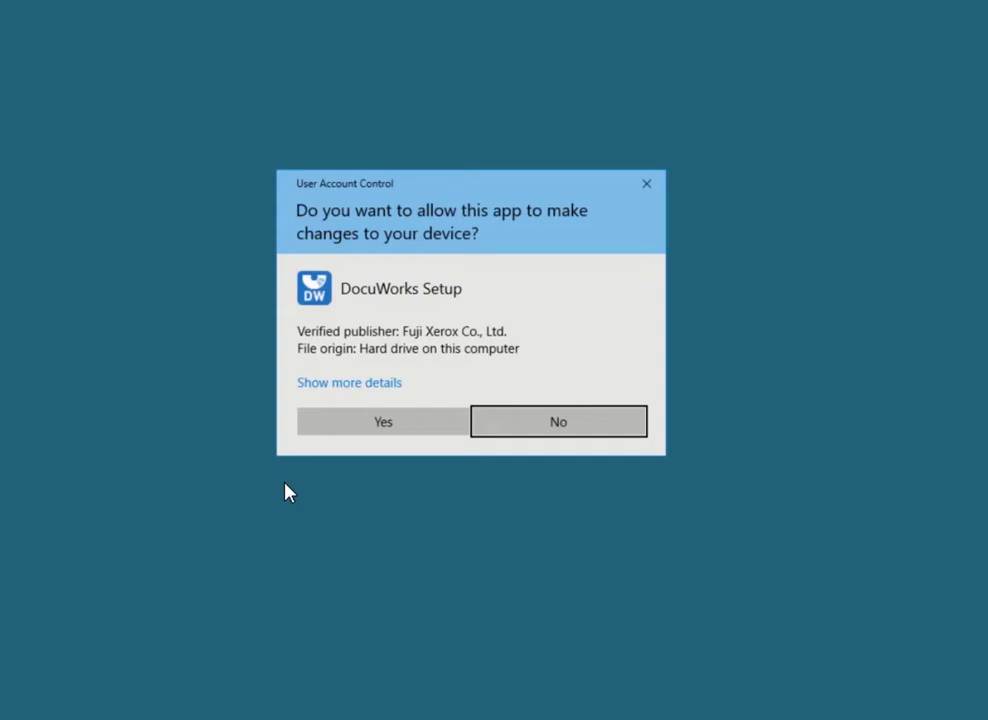
click(408, 432)
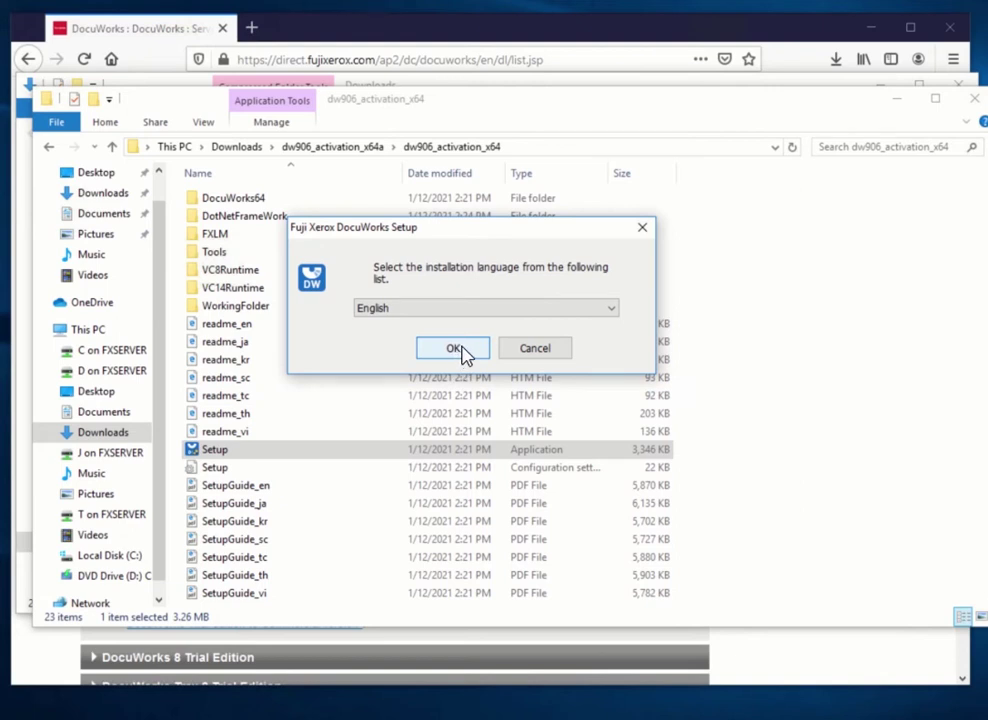
click(466, 312)
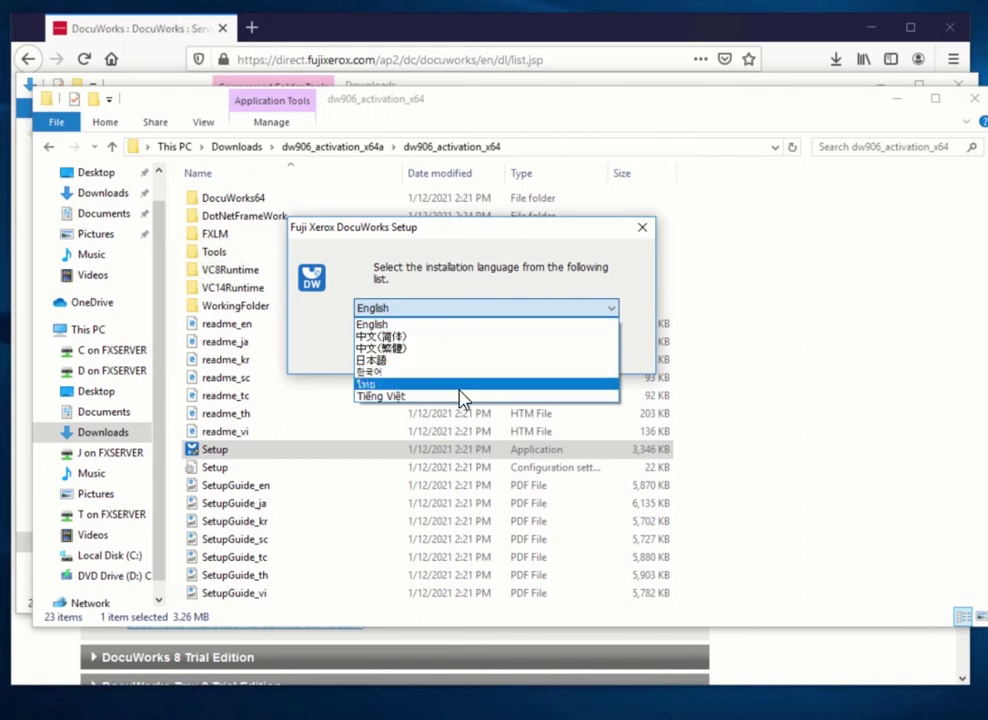
key(Up)
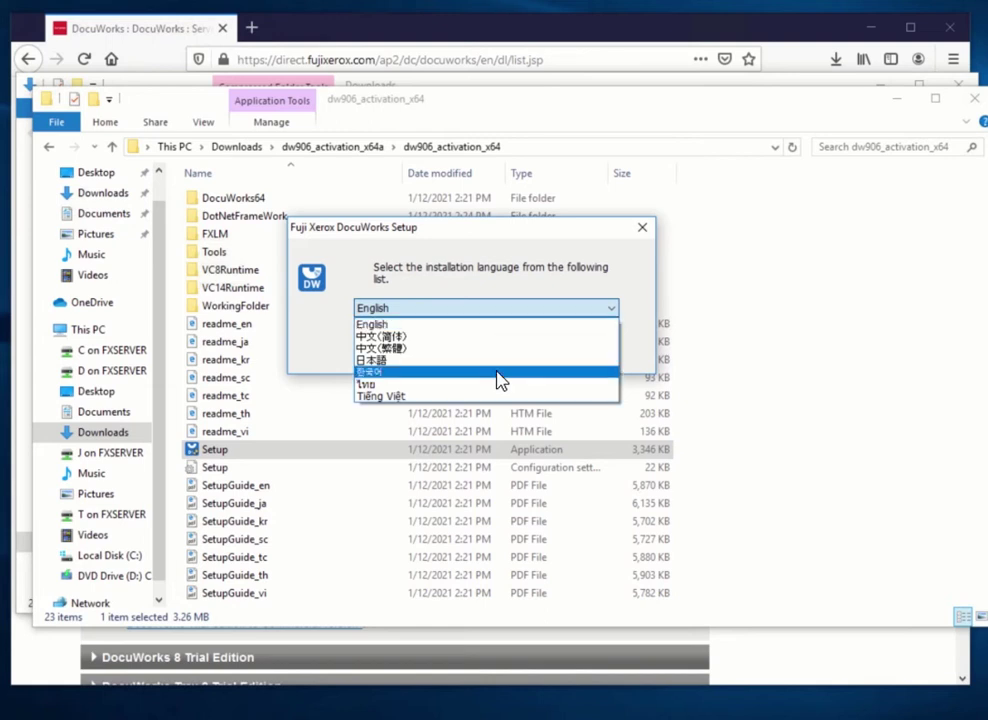
click(478, 314)
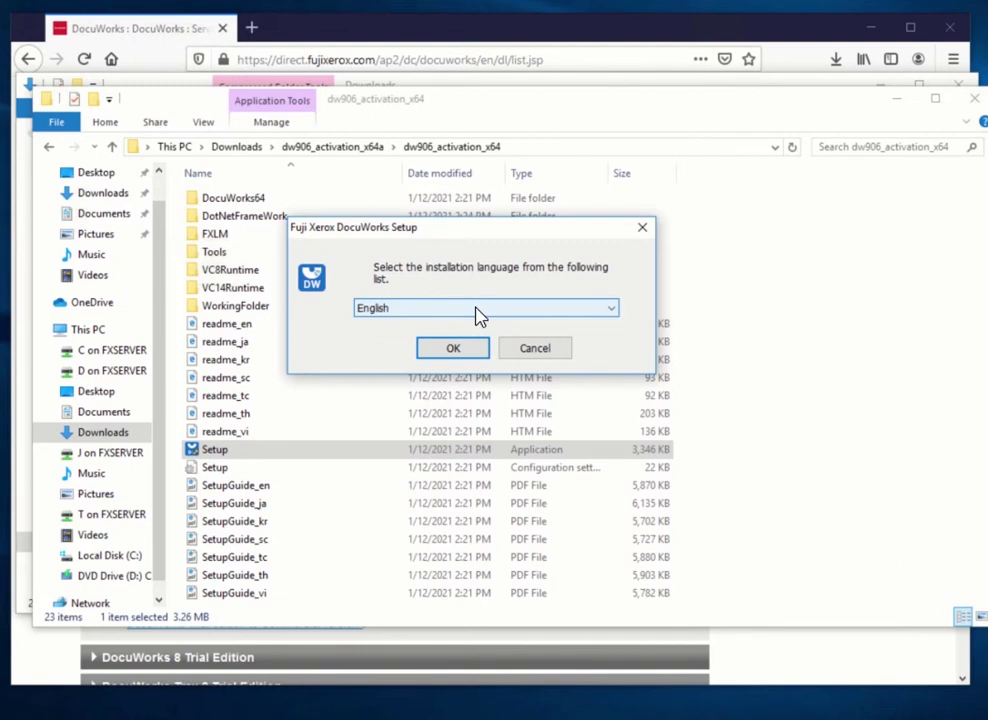
click(478, 310)
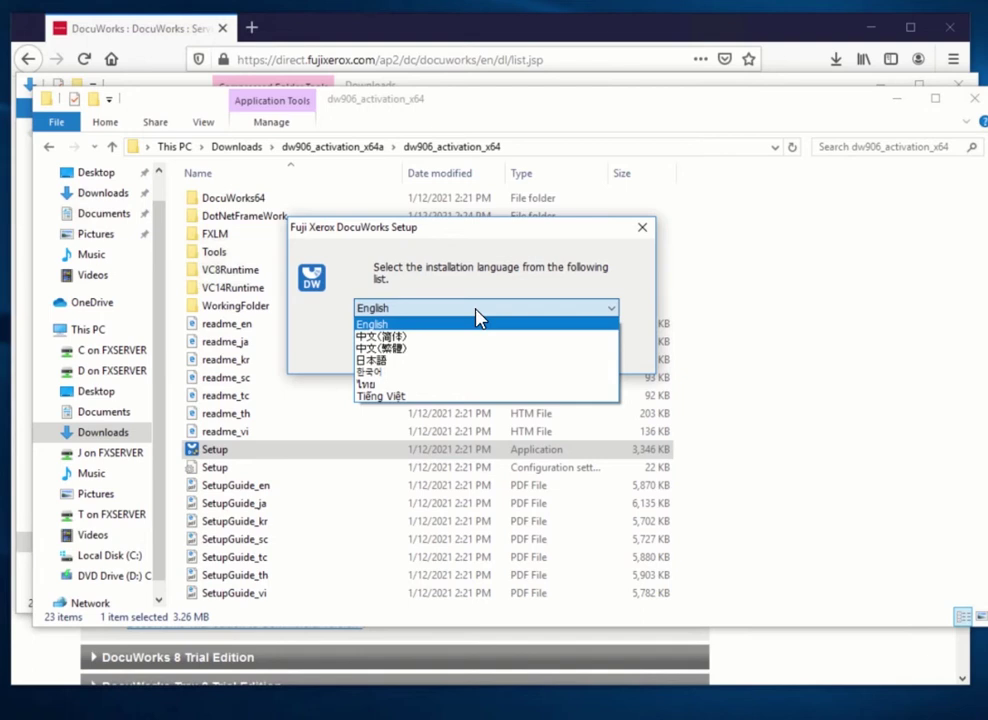
click(478, 318)
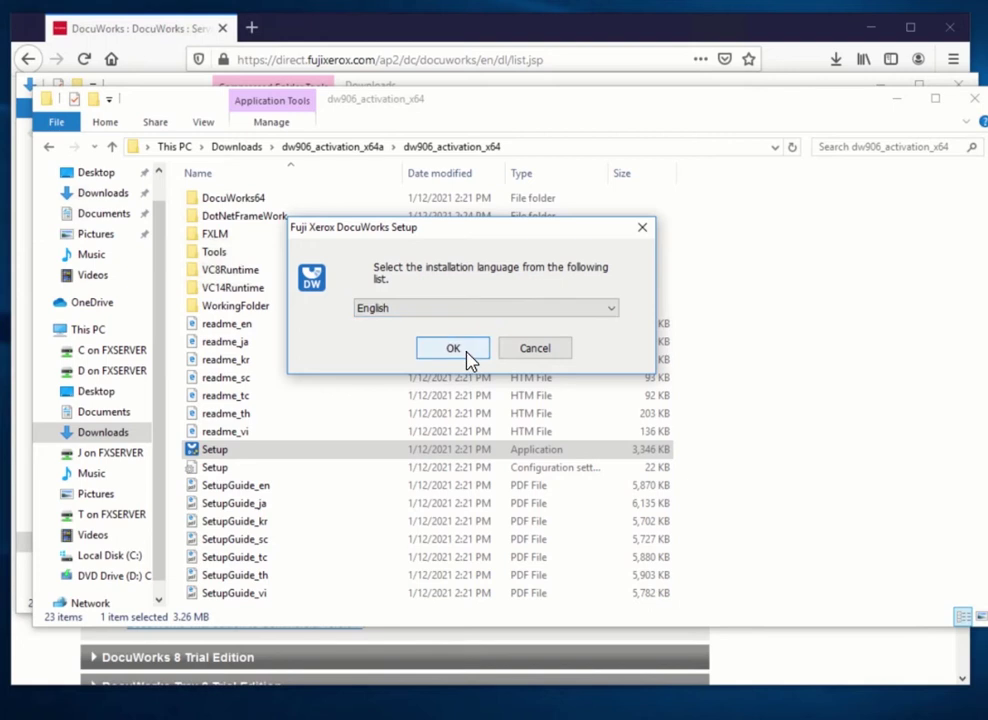
click(453, 349)
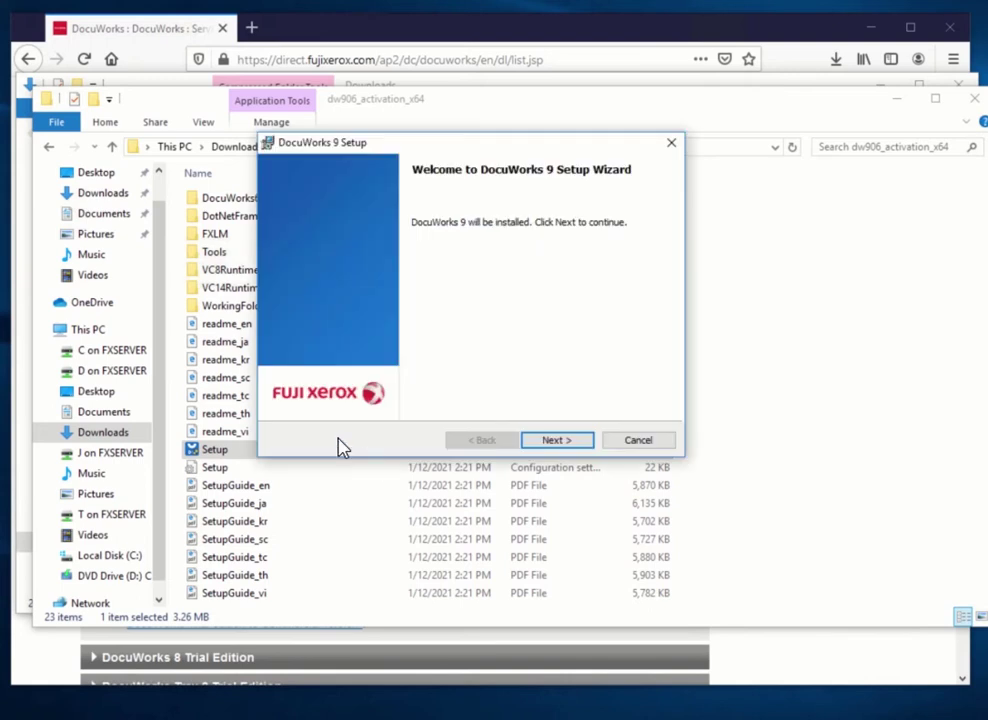
Pass the welcome page, accept the DocuWorks 9 license terms, and keep Serial Number activation.
click(559, 446)
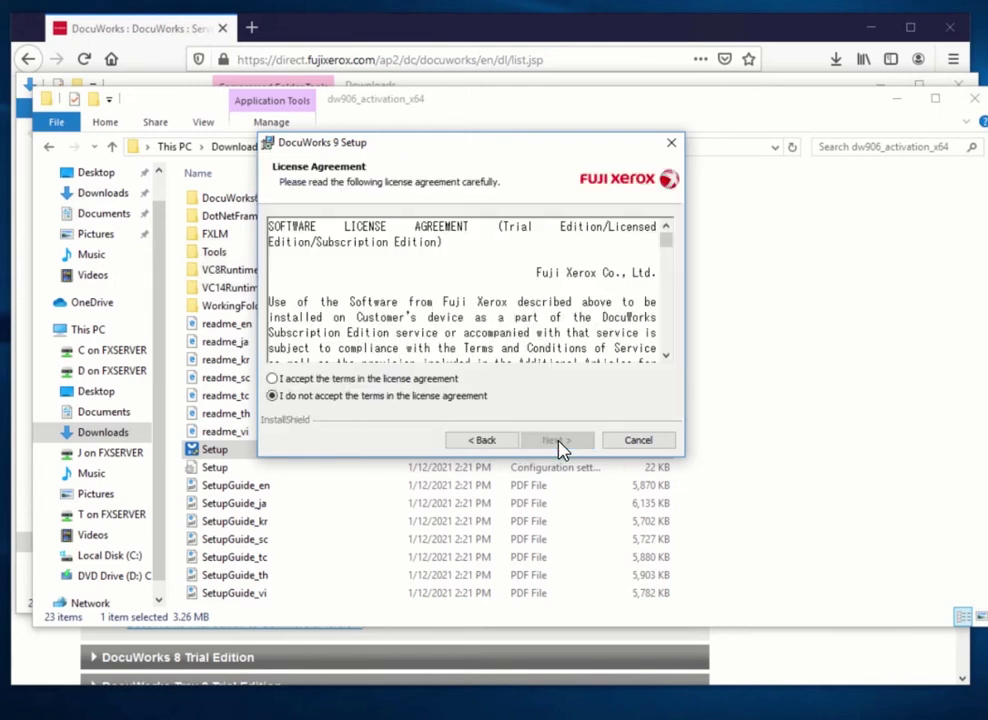
click(420, 377)
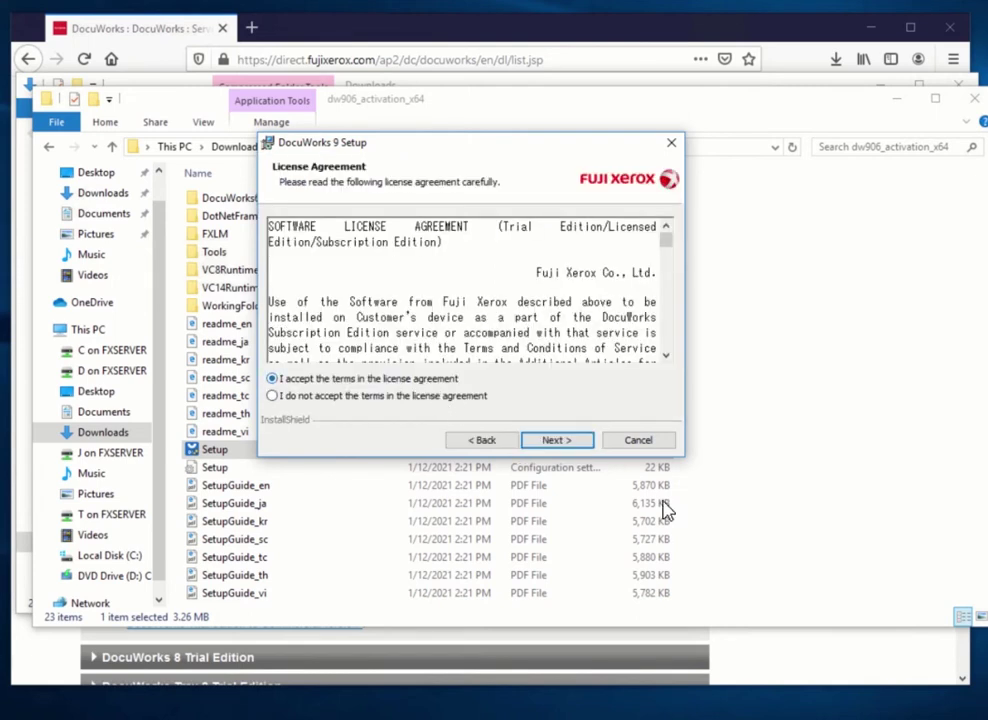
click(583, 445)
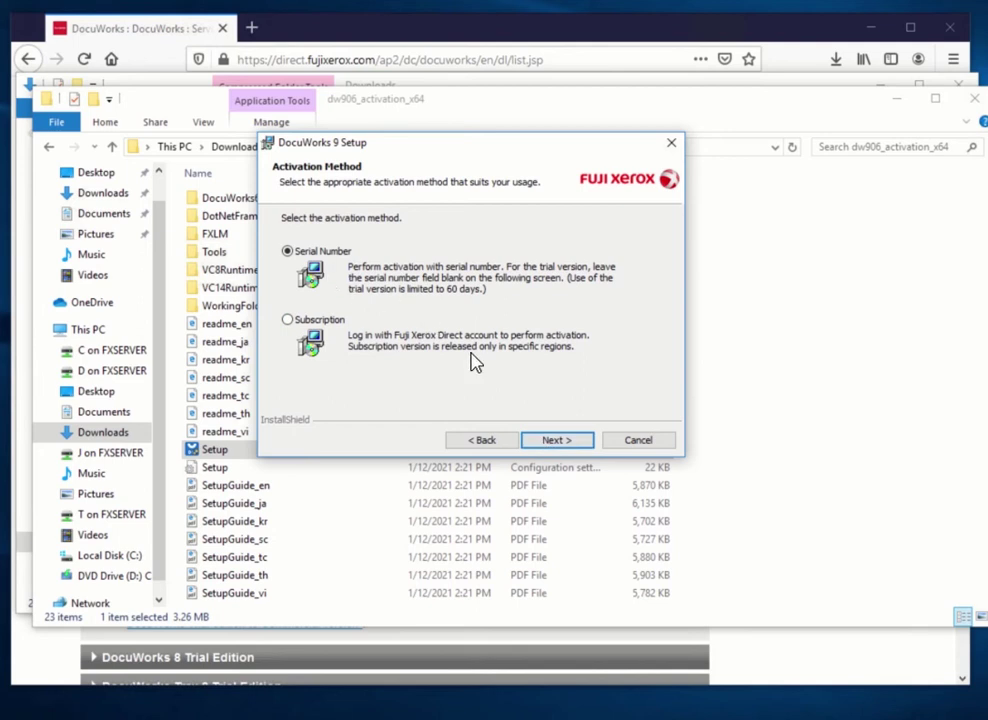
Keep serial-number activation and Standard setup type, install DocuWorks 9, and finish the wizard.
click(552, 442)
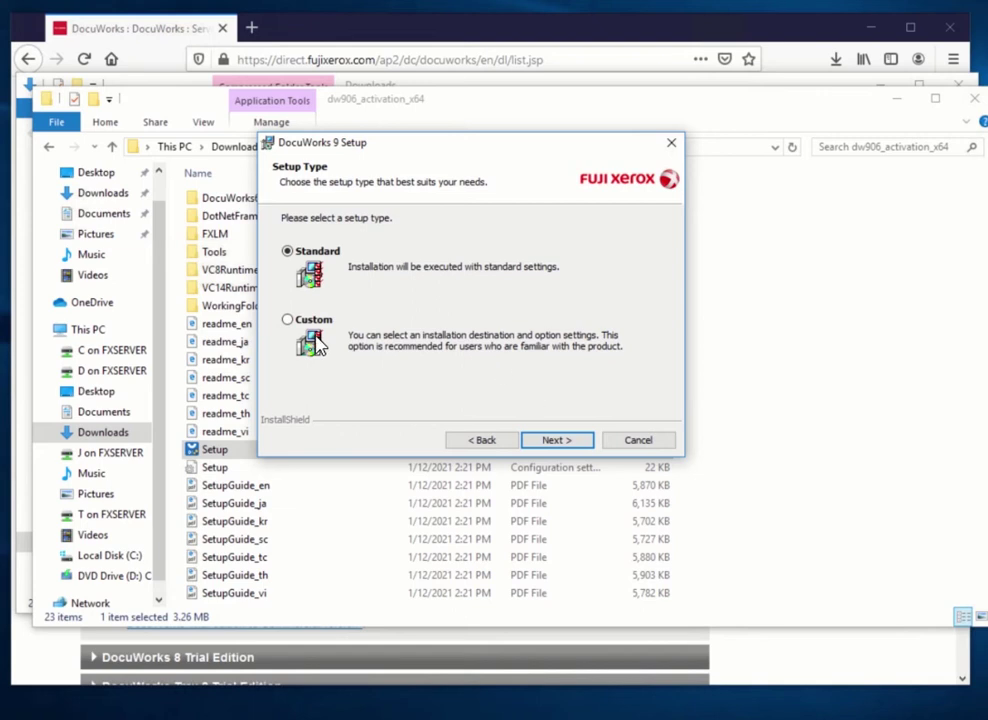
click(556, 441)
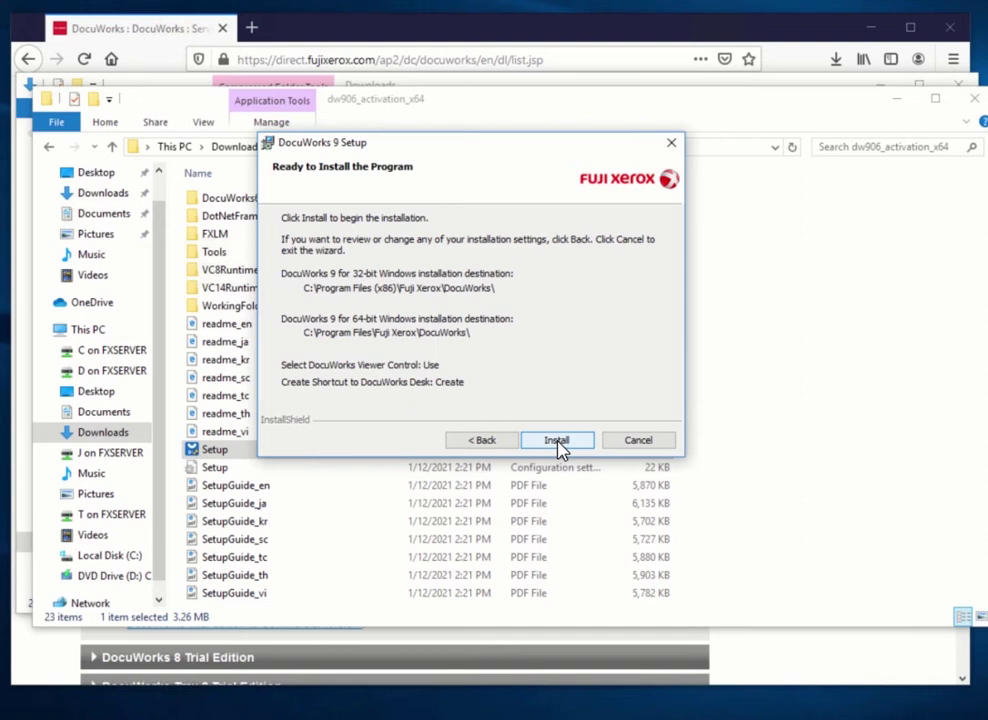
click(558, 442)
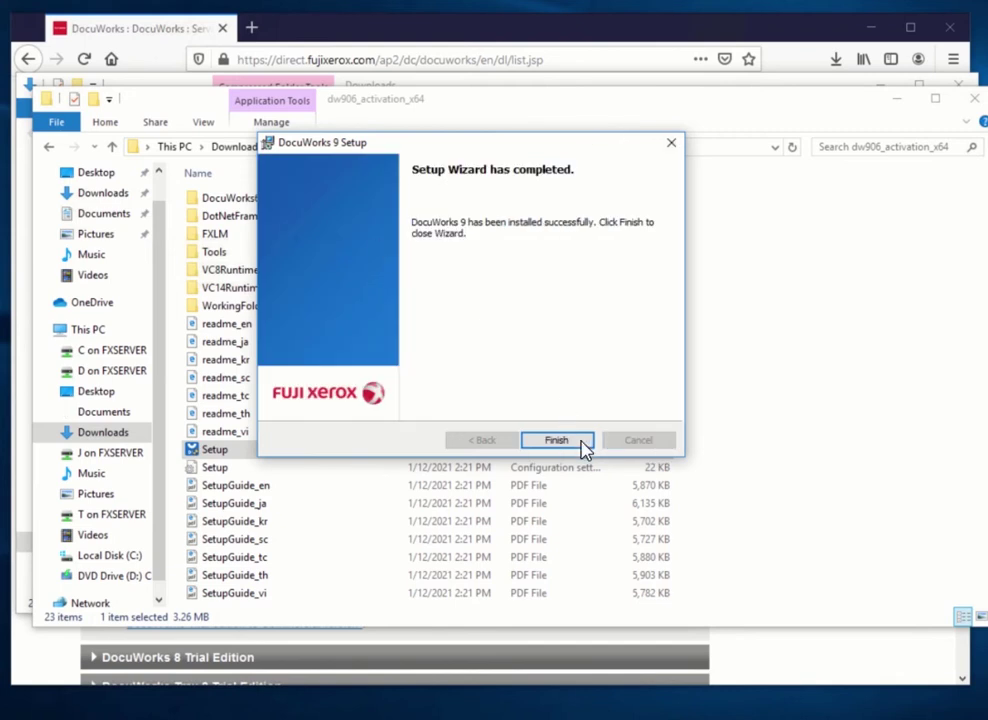
click(584, 446)
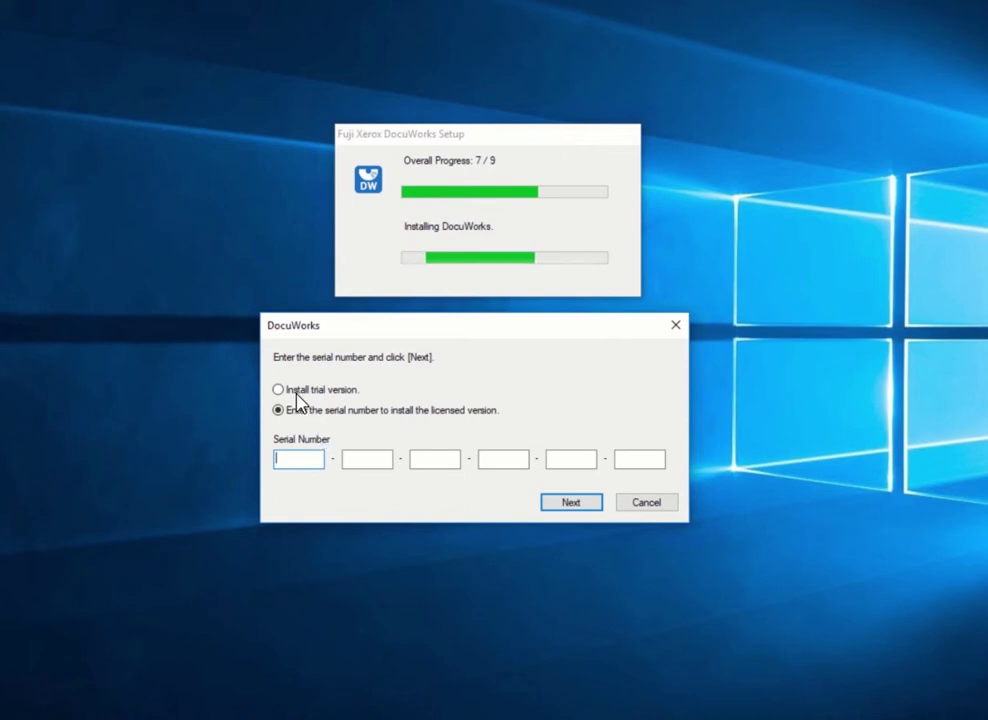
Choose 'Install trial version' in the serial number dialog and continue without a serial.
click(296, 398)
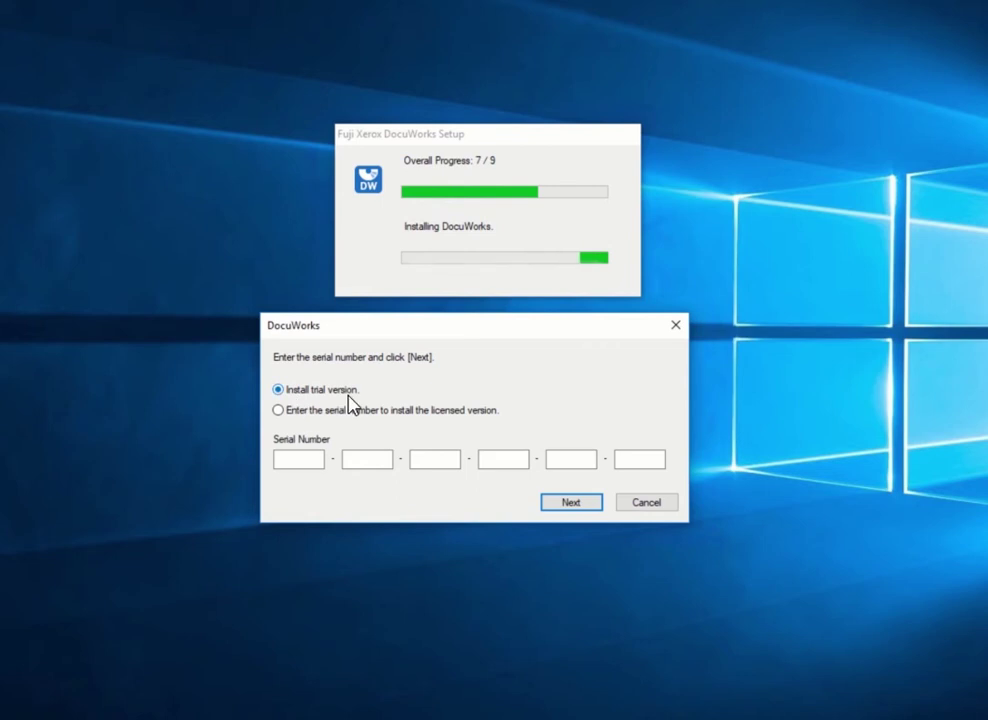
click(561, 505)
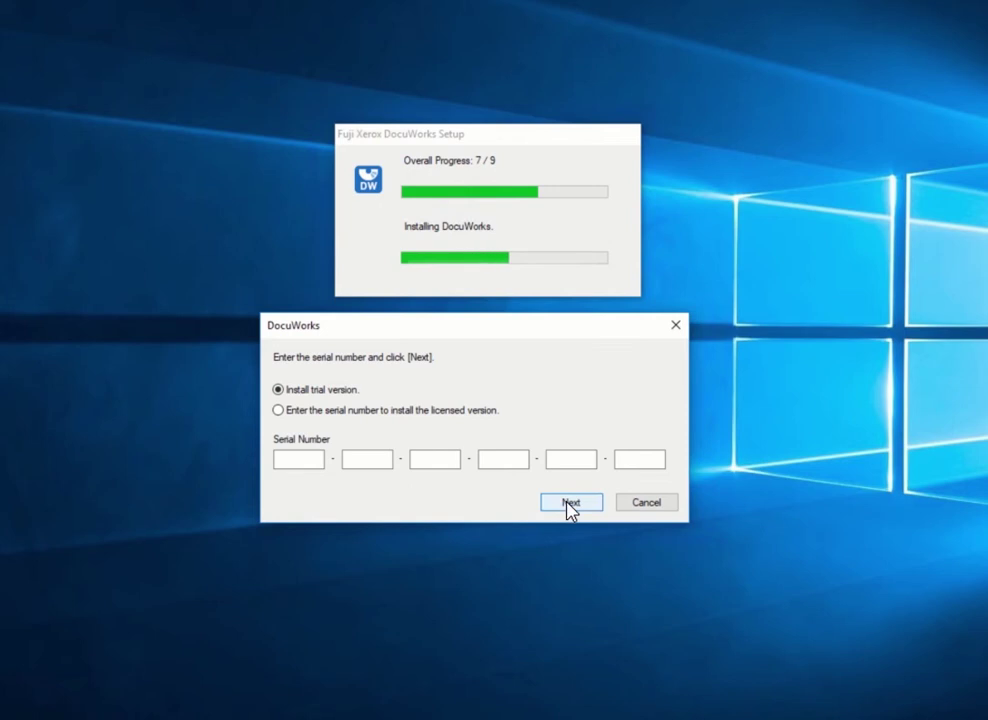
click(568, 506)
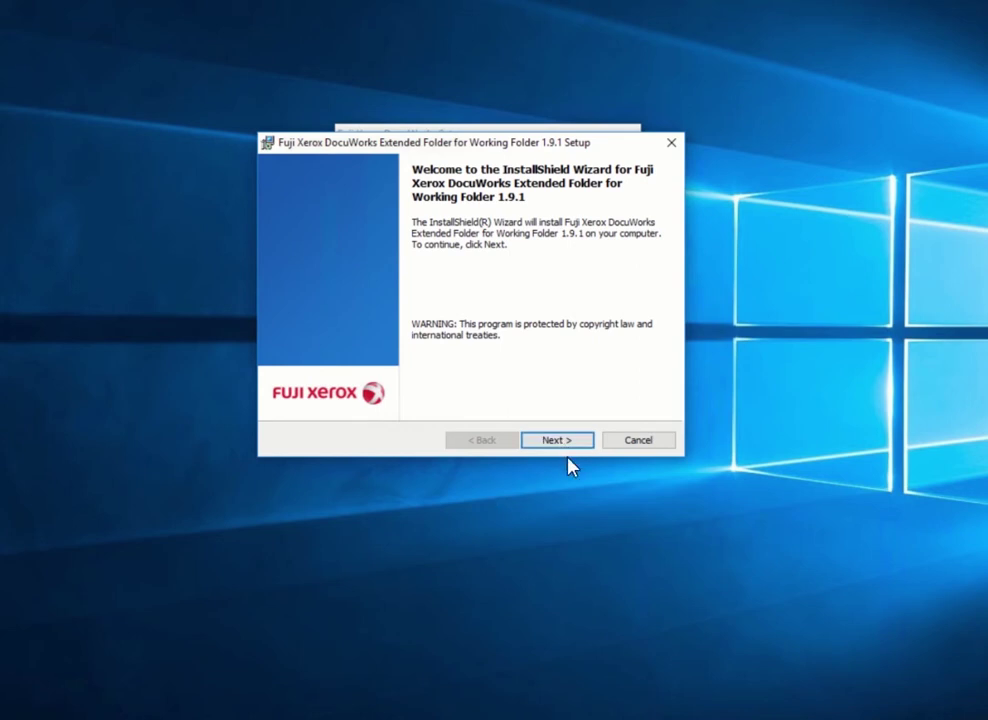
Accept the license, install Extended Folder for Working Folder 1.9.1, and dismiss the DocuWorks 9 success message.
click(560, 445)
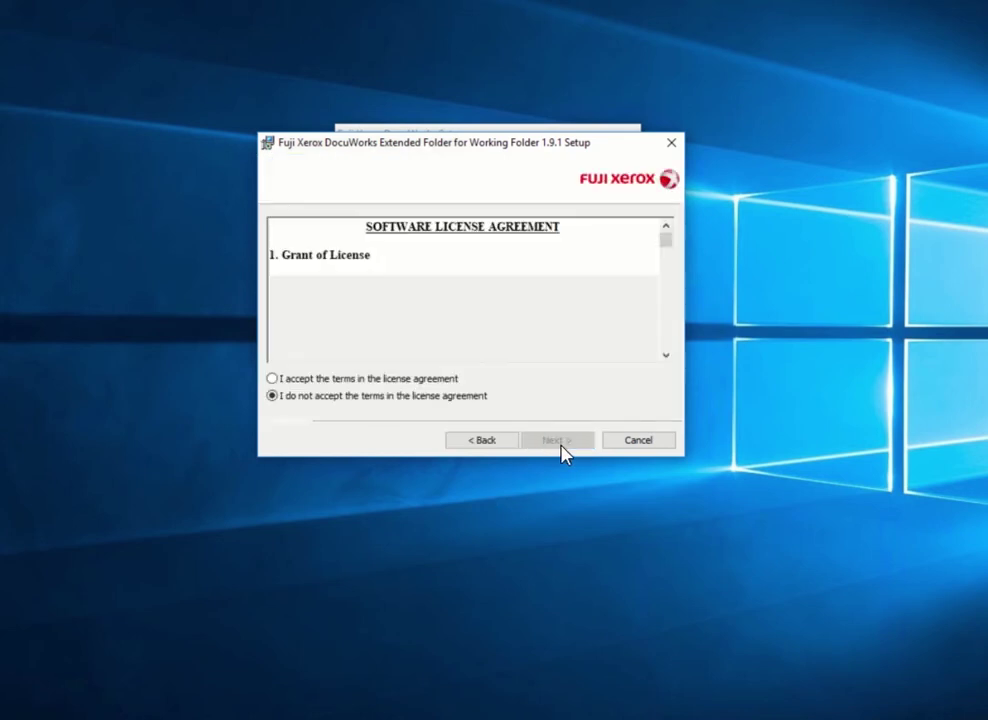
click(372, 379)
click(537, 443)
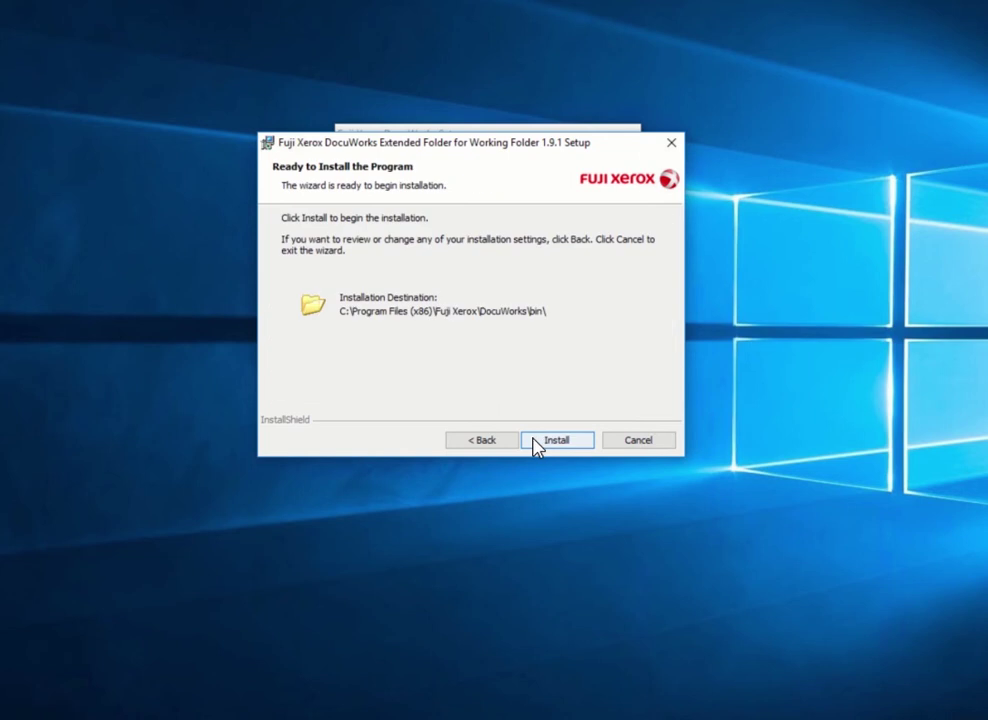
click(538, 446)
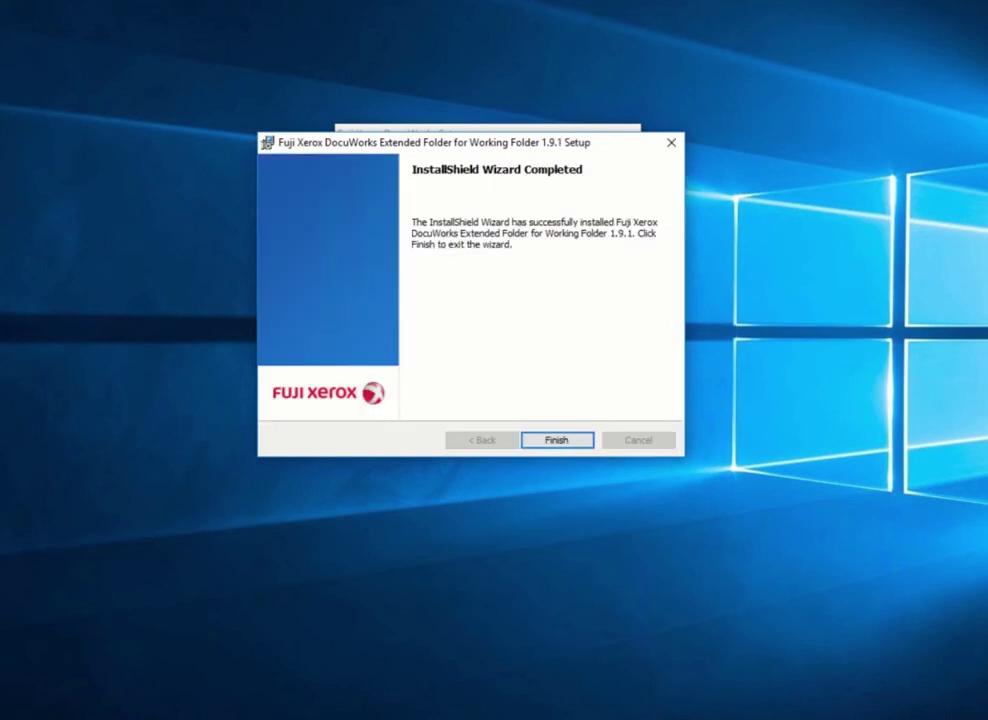
click(576, 443)
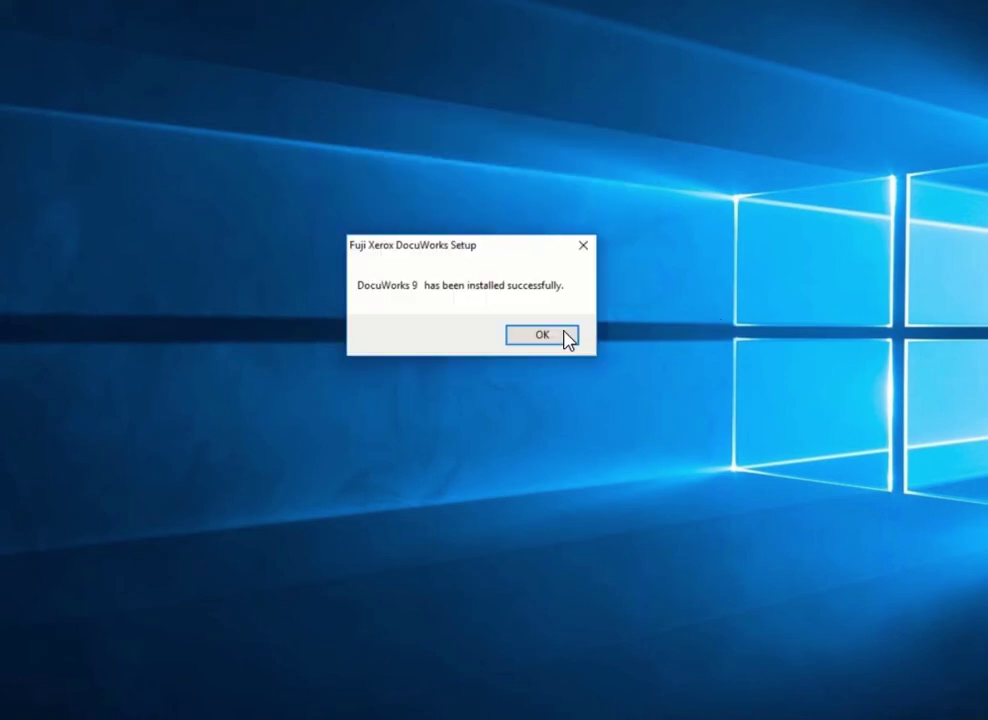
click(564, 336)
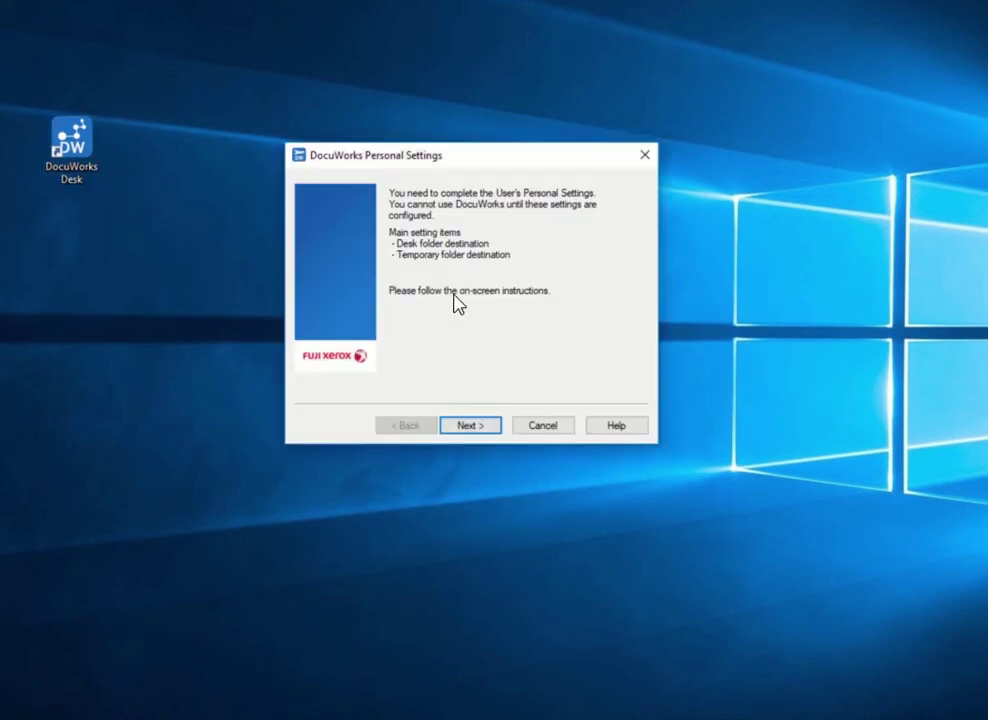
Run the Personal Settings wizard with Standard settings applied and finish it.
click(490, 432)
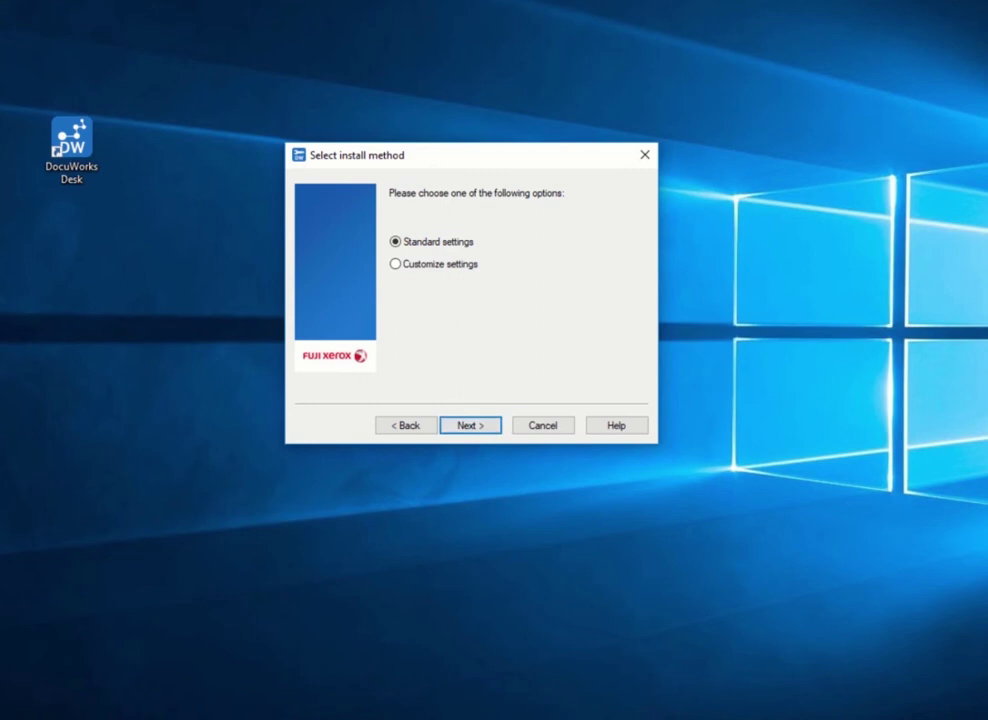
click(490, 432)
click(490, 428)
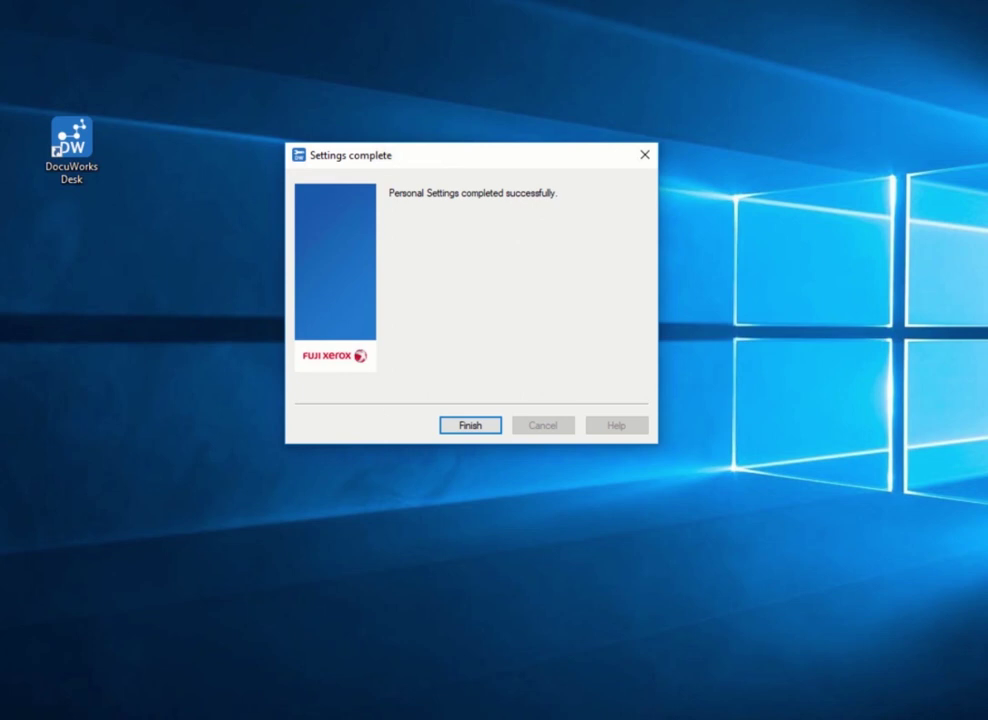
click(449, 424)
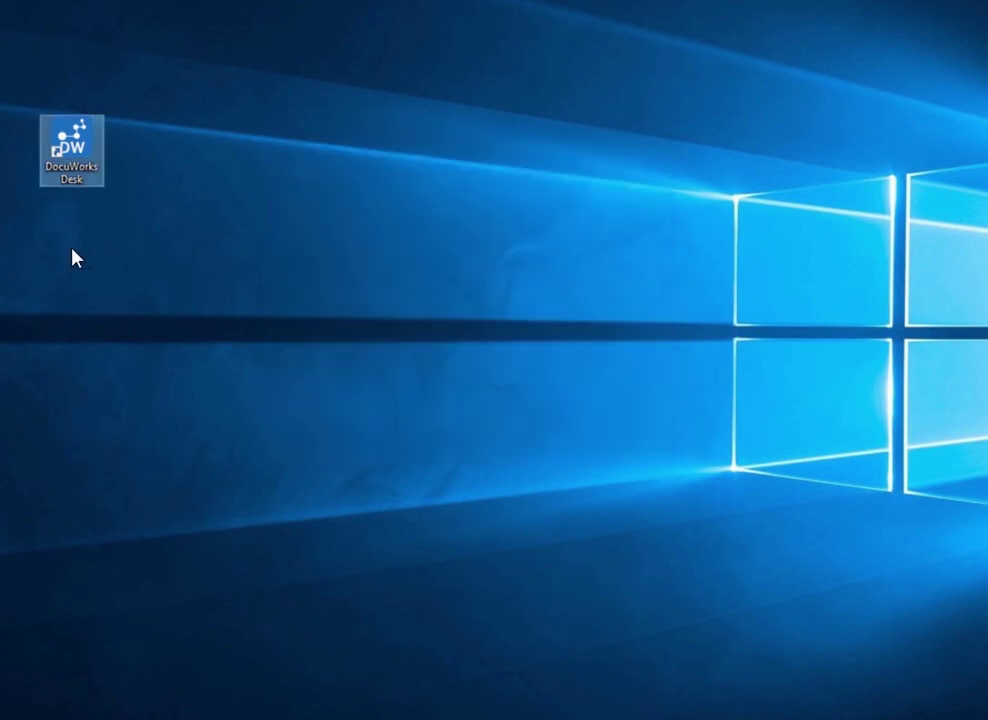
Launch DocuWorks Desk from the desktop, narrow its window, then open and close DocuWorks Help.
double_click(71, 148)
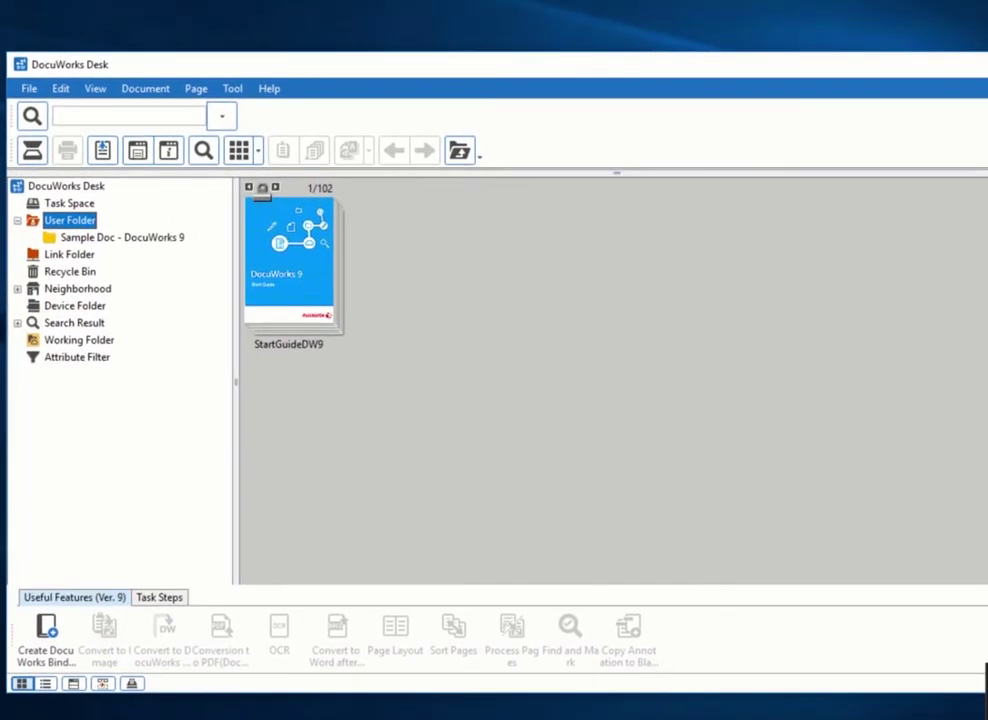
drag(987, 368, 970, 368)
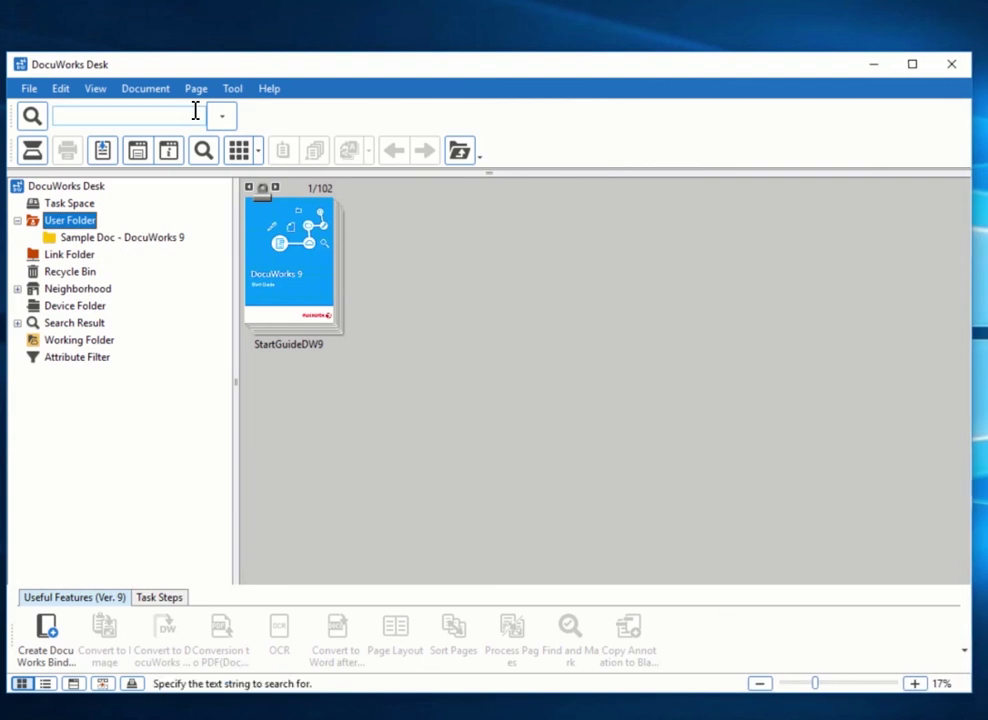
click(268, 92)
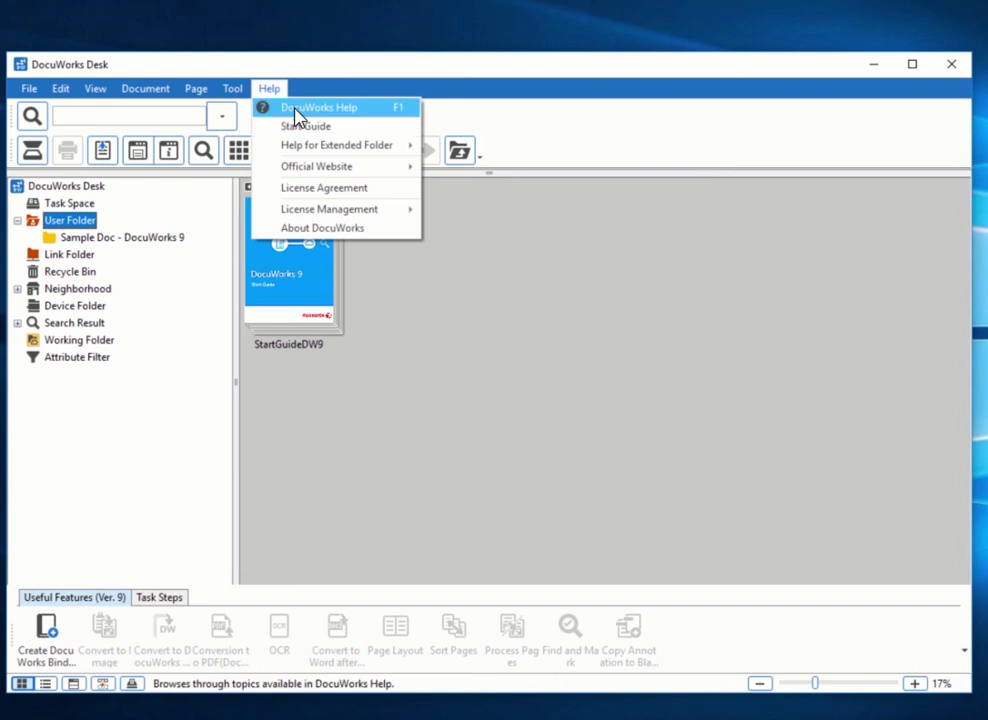
click(296, 111)
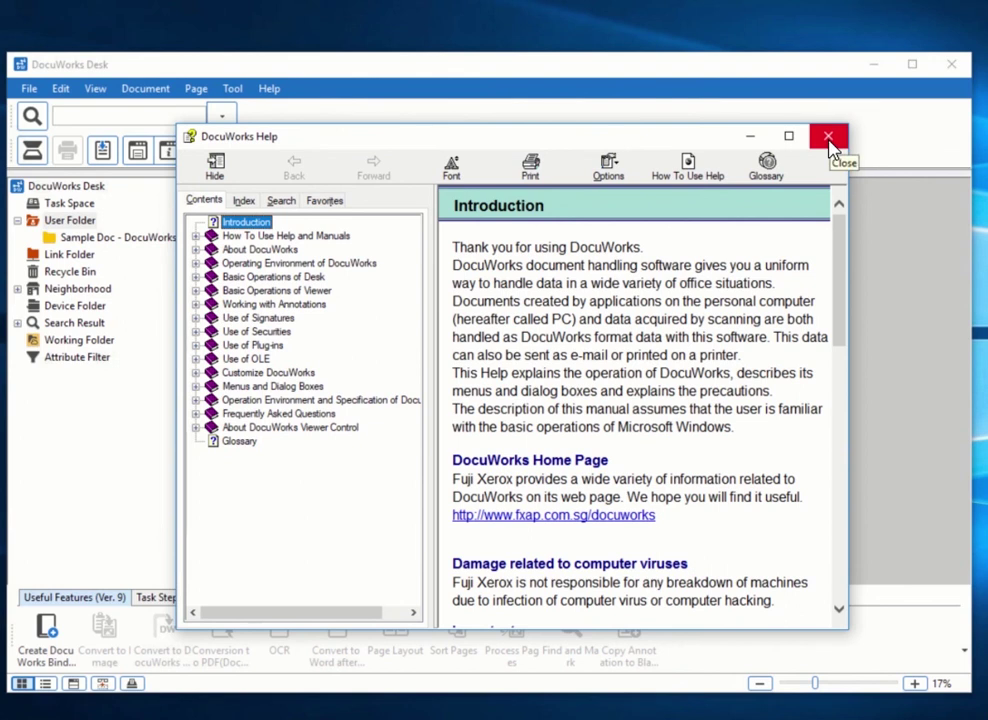
click(828, 146)
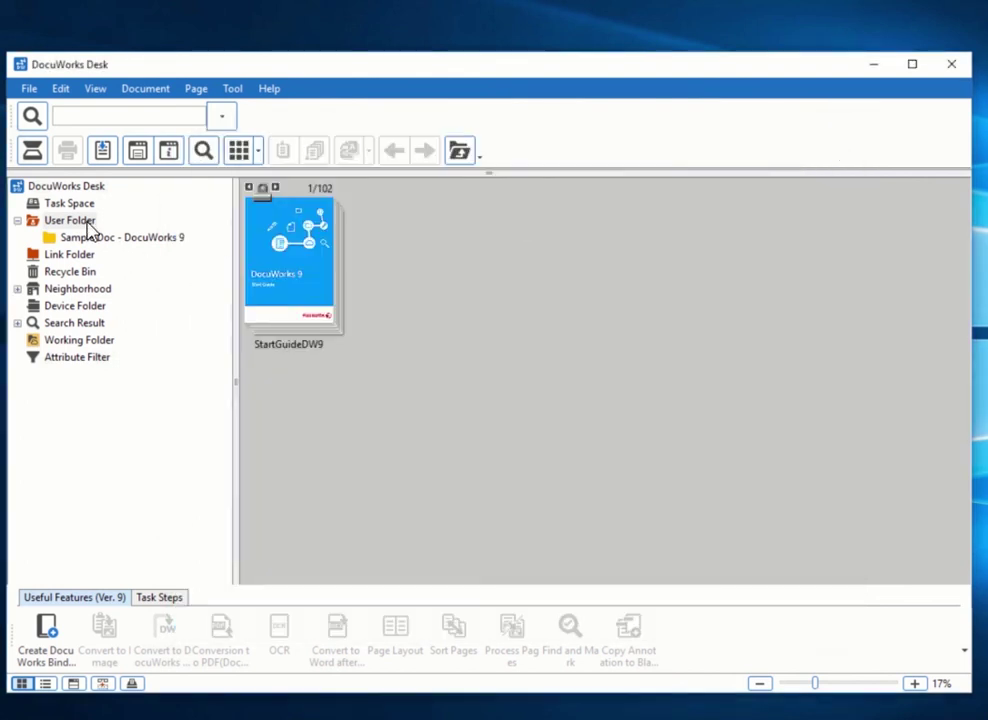
click(316, 306)
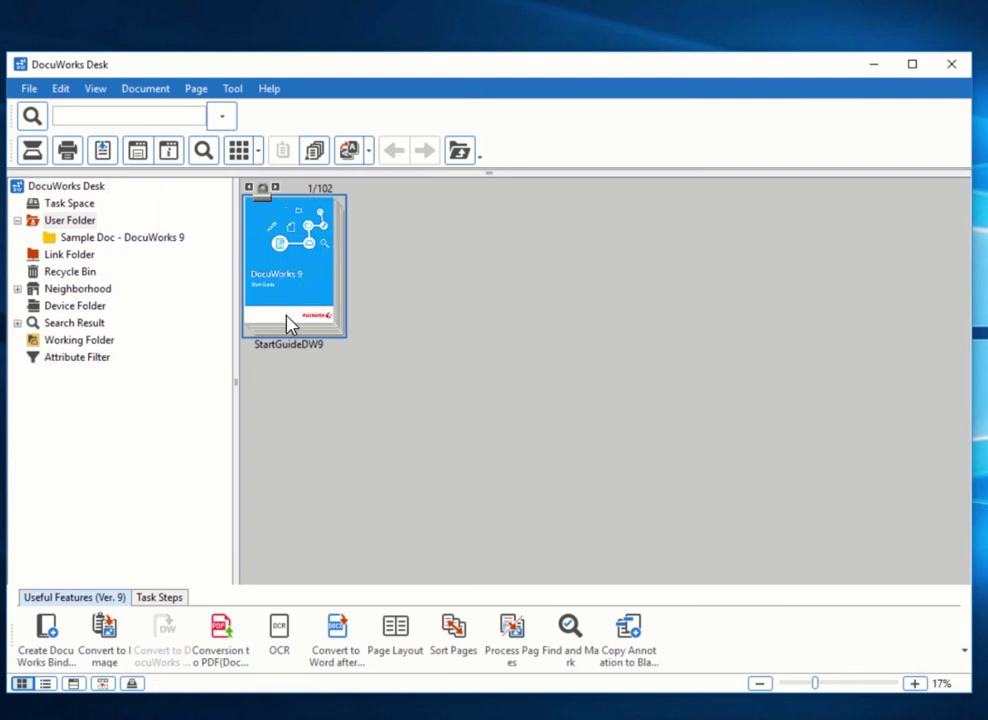
click(311, 302)
double_click(336, 292)
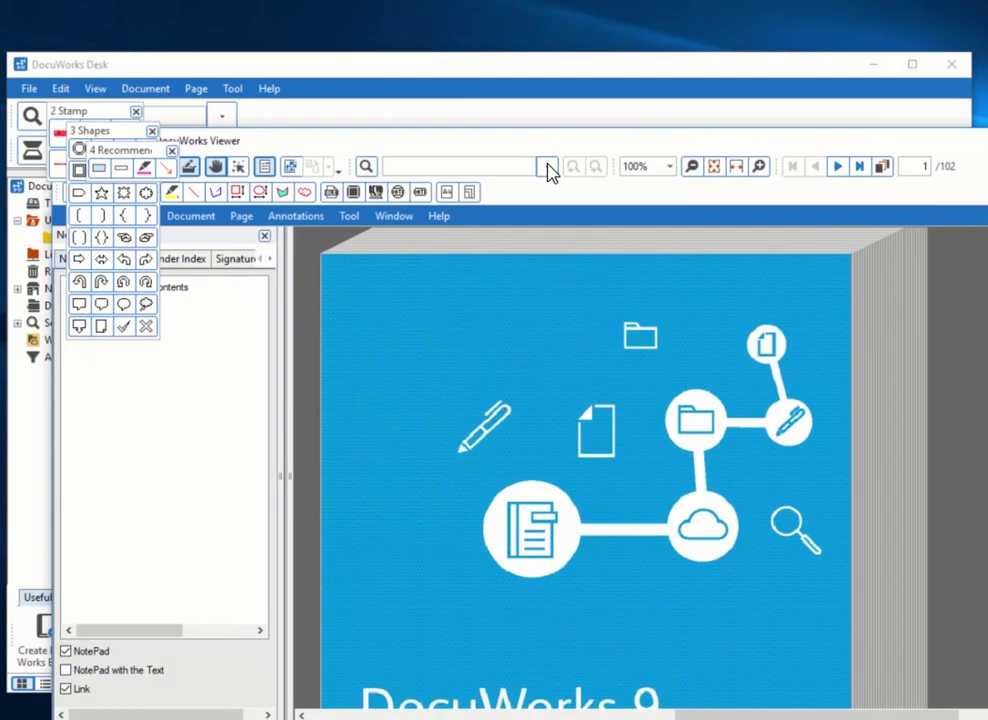
mouse_move(547, 172)
mouse_down()
mouse_move(612, 63)
mouse_move(635, 53)
mouse_move(400, 46)
mouse_up()
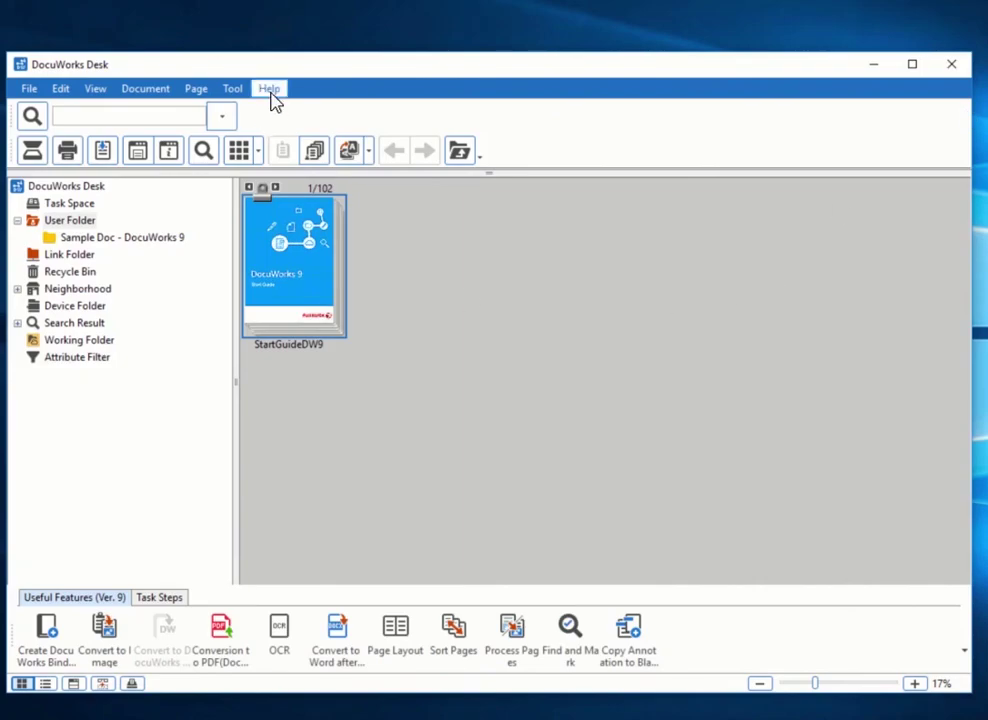
Return to DocuWorks Desk and accept the DocuWorks license agreement to reach License Activator.
click(269, 89)
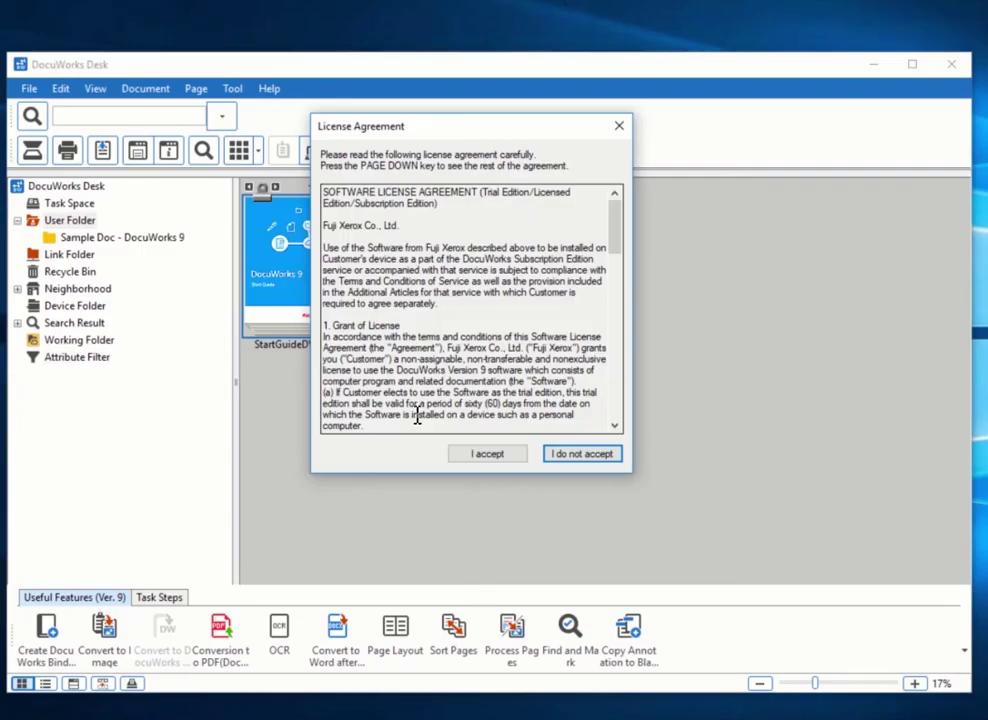
click(502, 460)
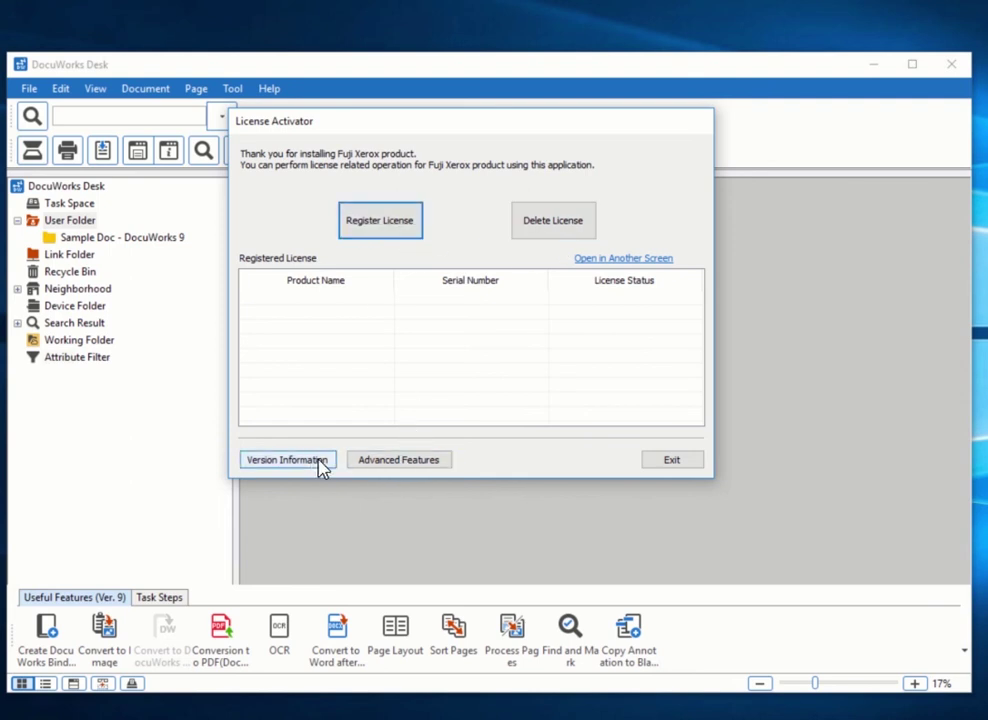
Check the component version list, including dwlmutl.exe, then go to the Advanced Features license page.
click(288, 460)
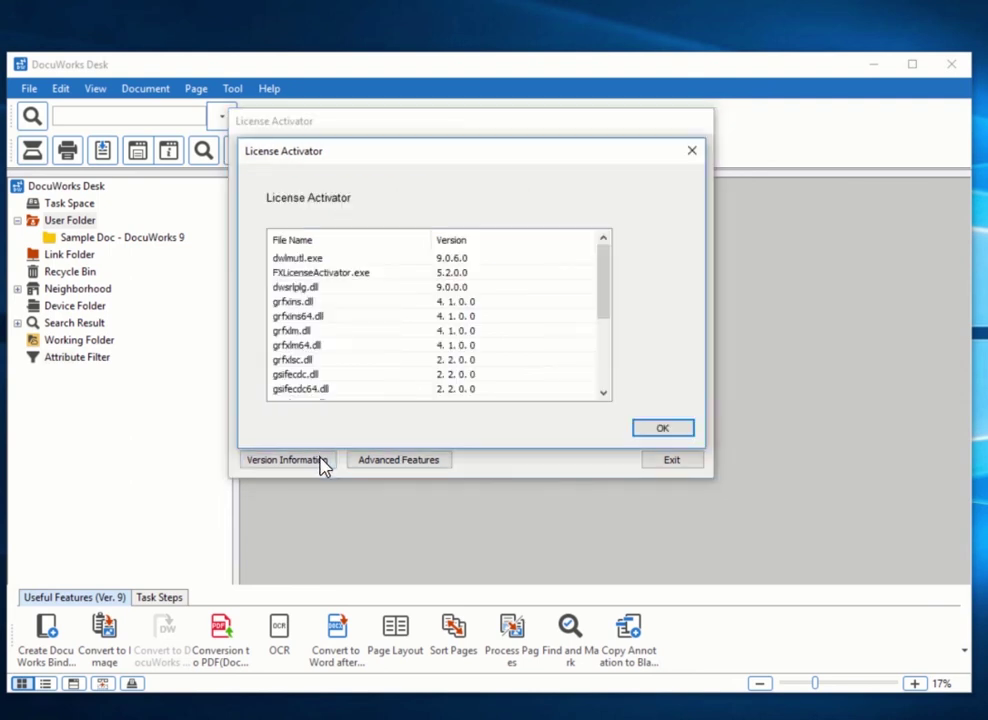
mouse_move(602, 304)
mouse_down()
mouse_move(605, 340)
mouse_move(620, 268)
mouse_up()
click(460, 262)
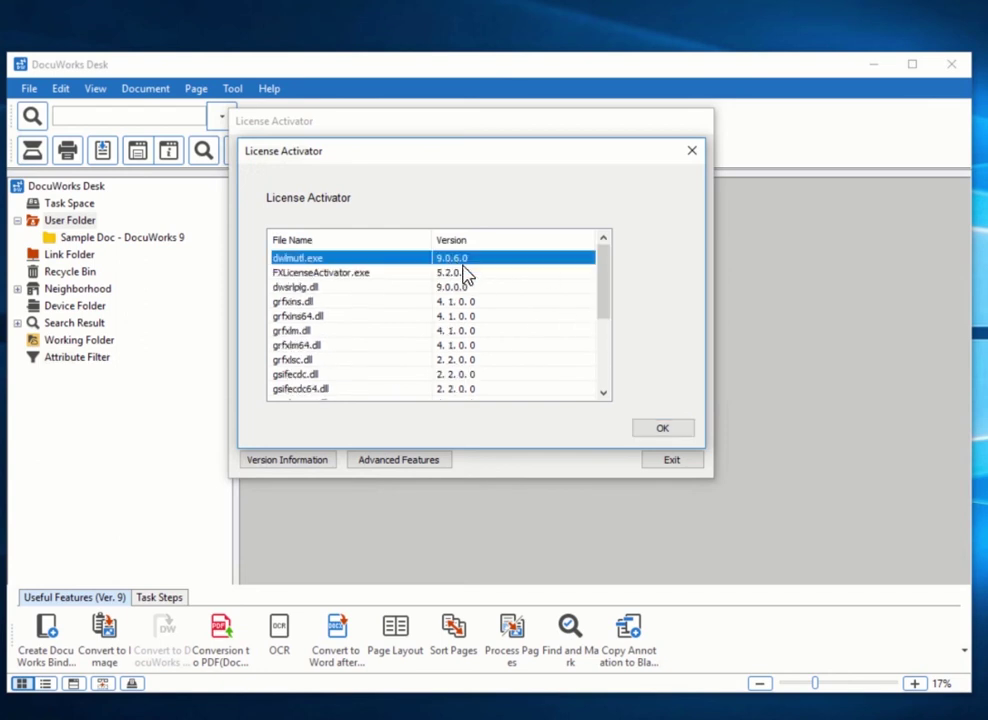
drag(609, 304, 616, 390)
click(658, 429)
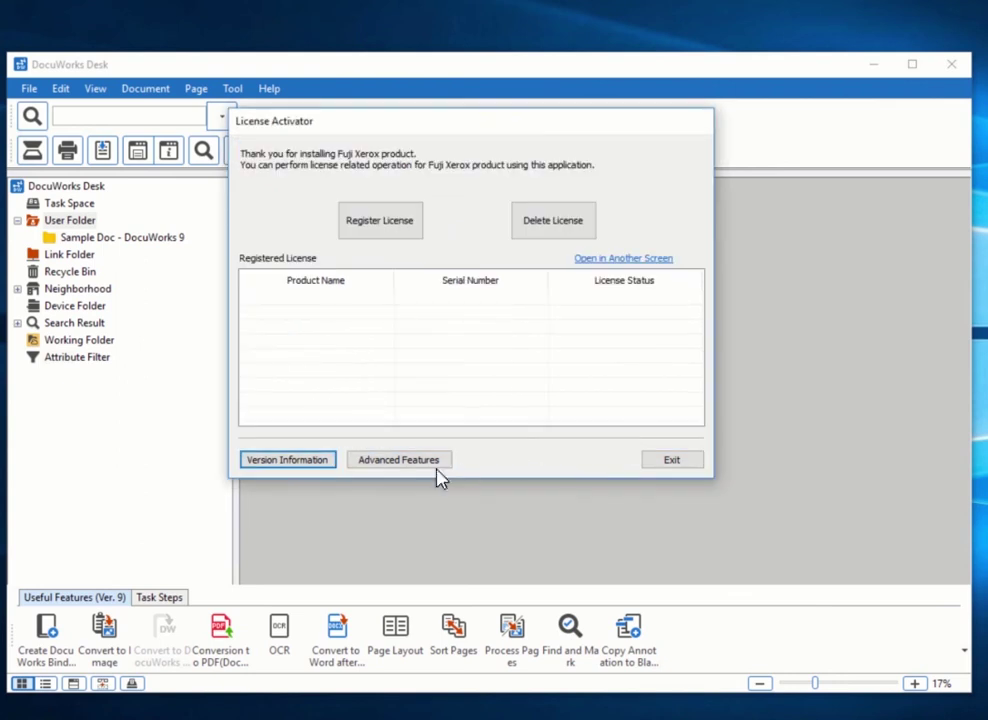
click(423, 464)
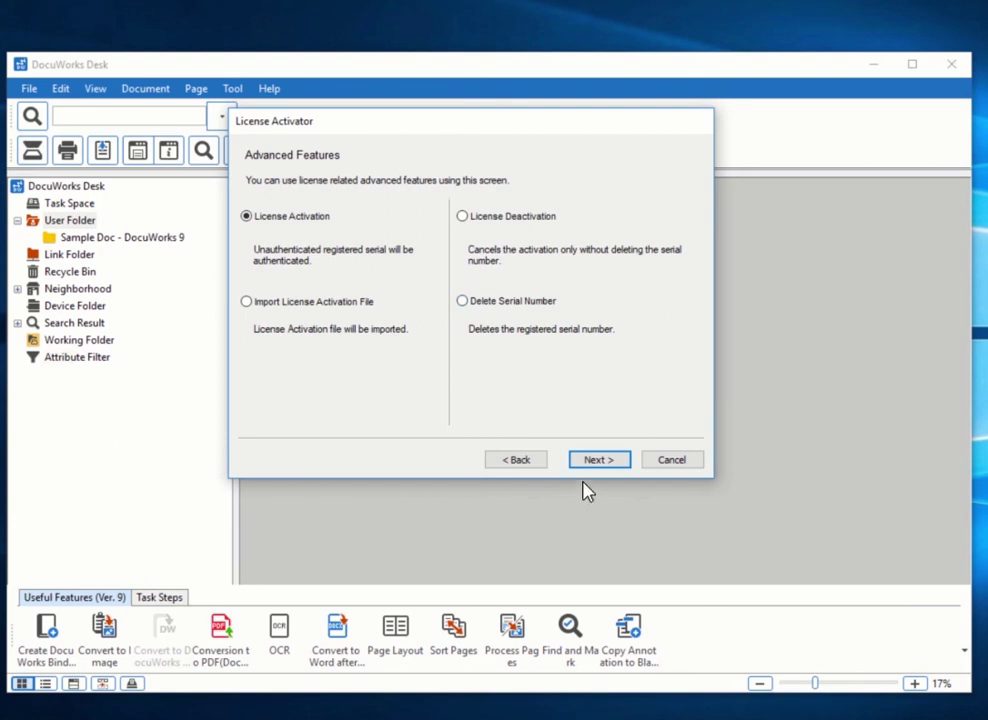
Go back to the main License Activator screen and exit it, confirming with Yes.
click(673, 462)
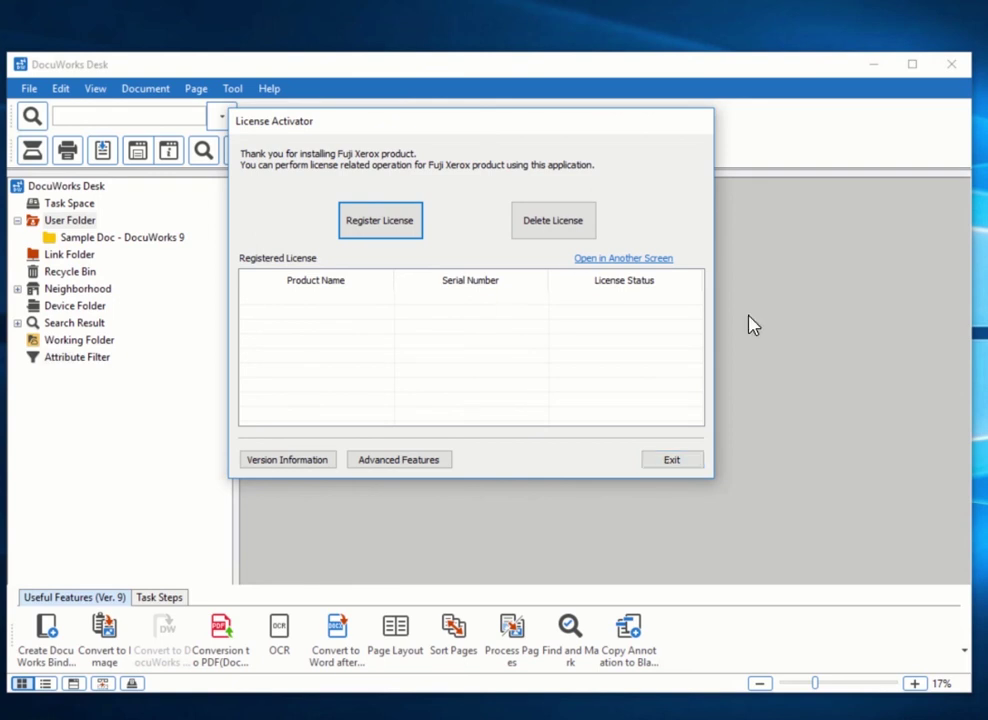
click(668, 460)
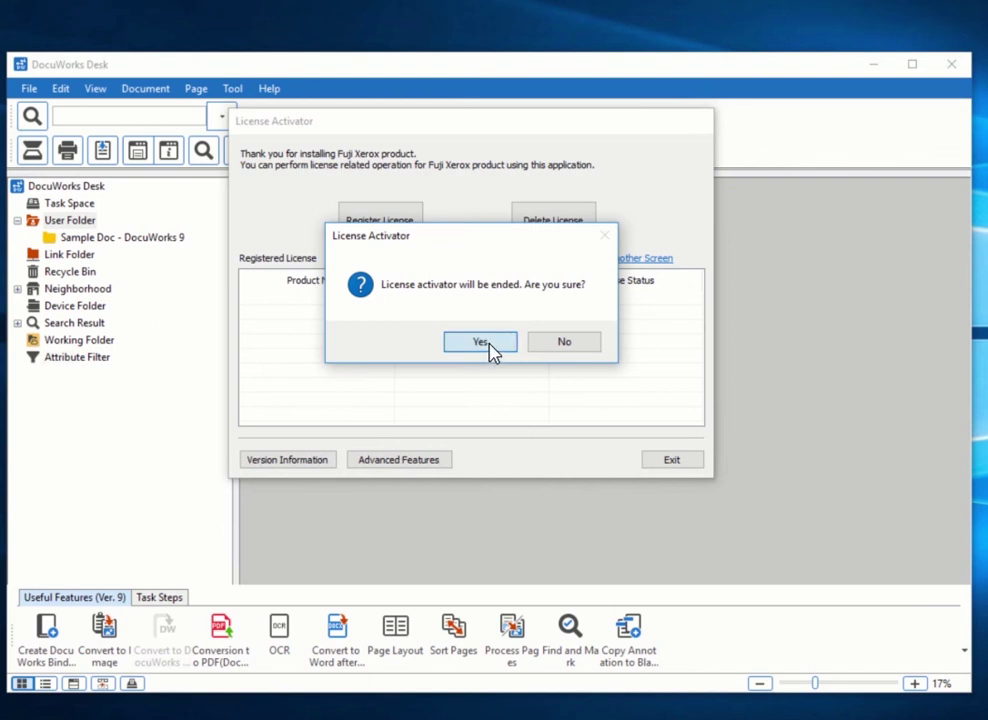
click(493, 345)
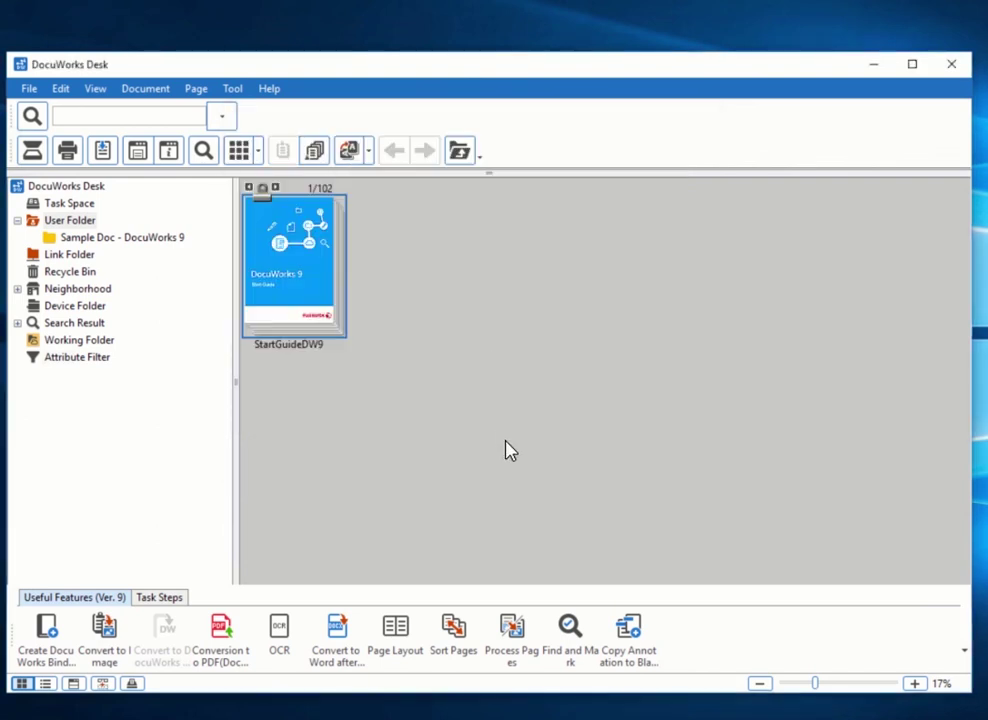